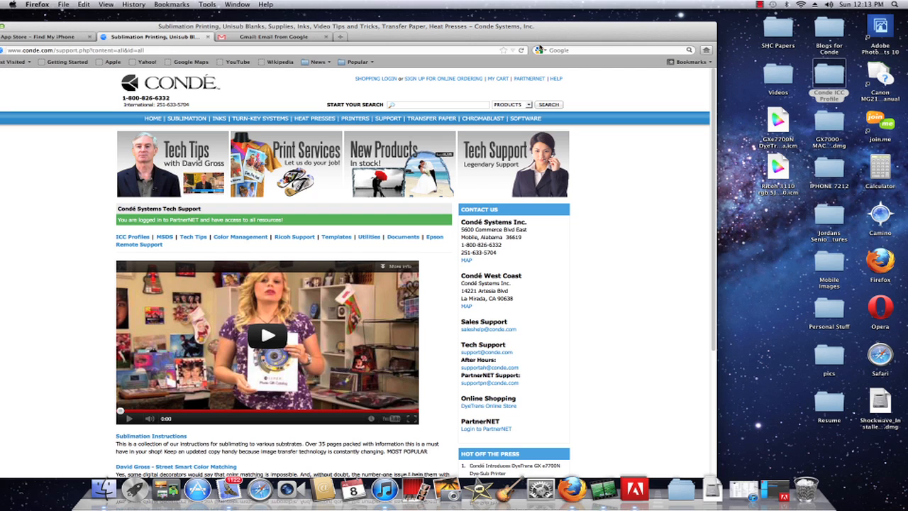
# Check the installed Mac OS X version in the computer's system information and close the information window.
pyautogui.moveTo(537, 37); pyautogui.dragTo(571, 38)
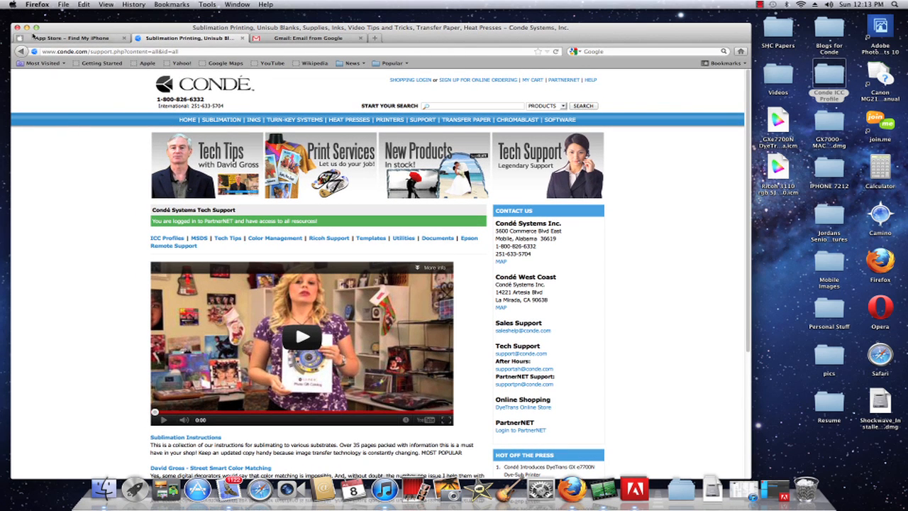
pyautogui.click(12, 5)
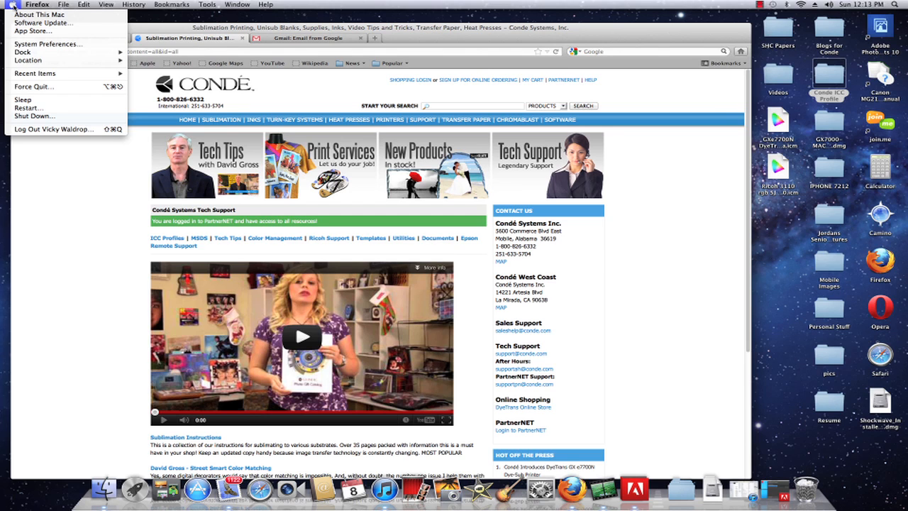
pyautogui.click(26, 15)
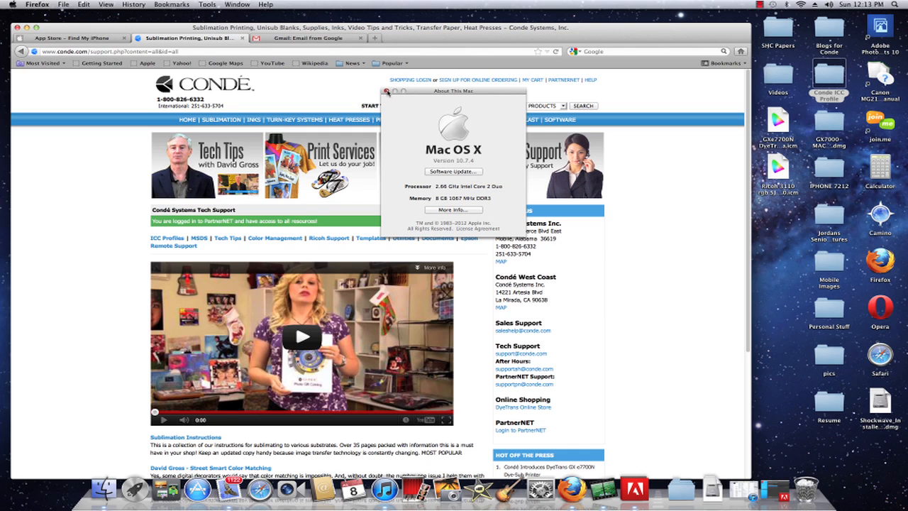
pyautogui.click(387, 93)
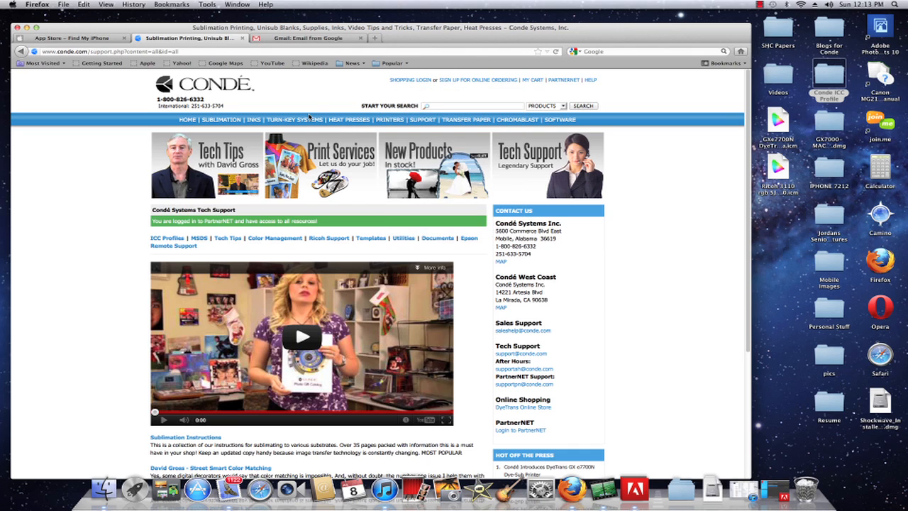
# On the Condé support site, open the SG 3110DN MacOS X 10.7 Driver page from the Ricoh Mac drivers.
pyautogui.click(418, 122)
pyautogui.click(329, 239)
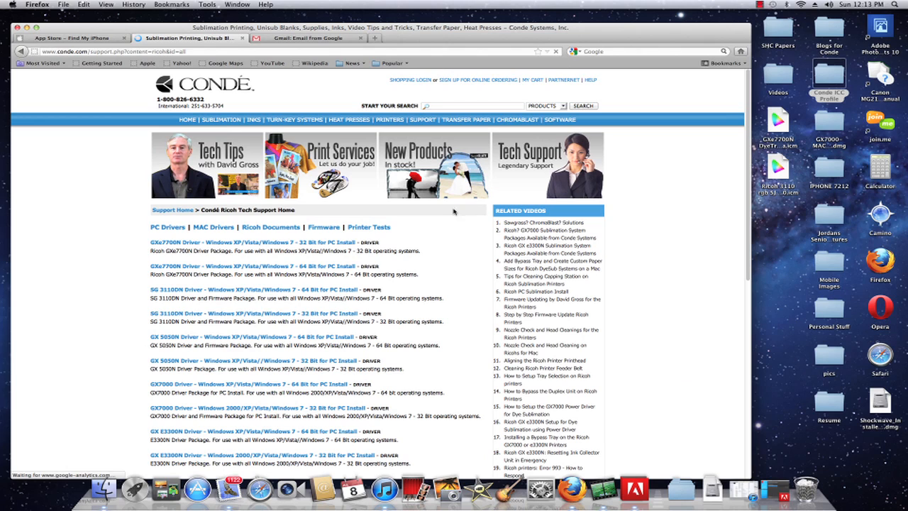
pyautogui.click(214, 228)
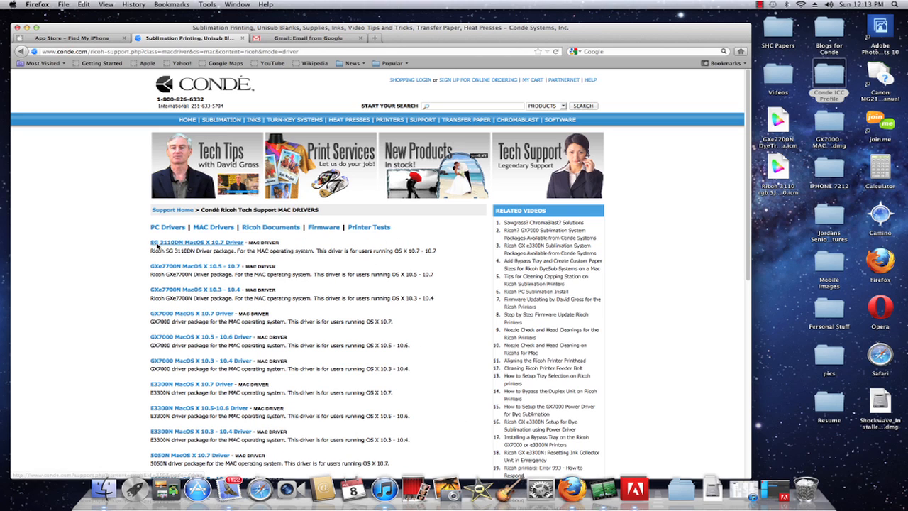
pyautogui.click(206, 245)
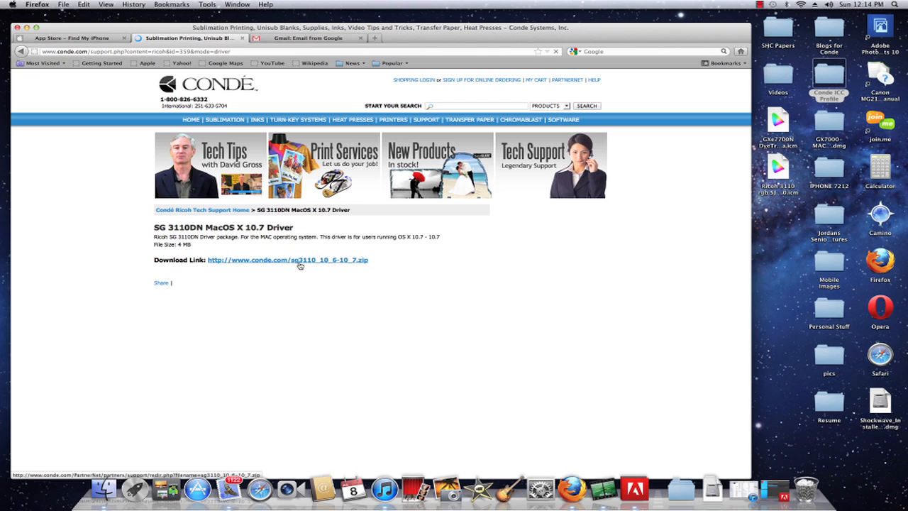
# Download sg3110_10_6-10_7.zip from the driver page, saving the file instead of opening it.
pyautogui.click(304, 262)
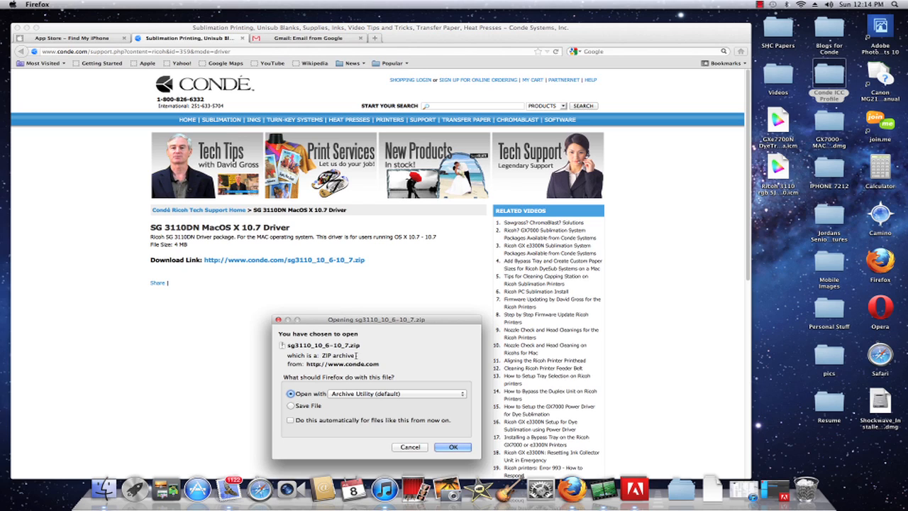
pyautogui.click(291, 406)
pyautogui.click(452, 446)
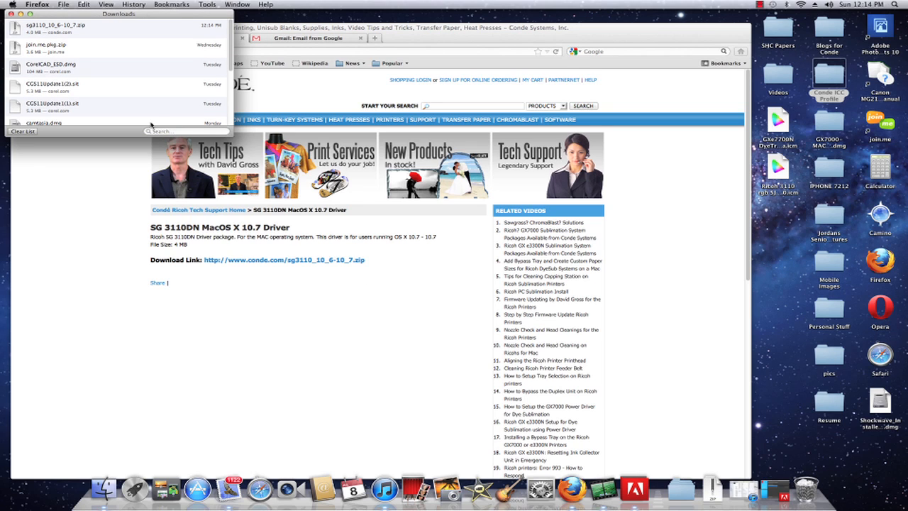
# Unpack the downloaded zip, mount sg3110_10_6-10_7.dmg and launch the Ricoh Aficio SG3110DN driver installer package.
pyautogui.click(61, 31)
pyautogui.doubleClick(61, 32)
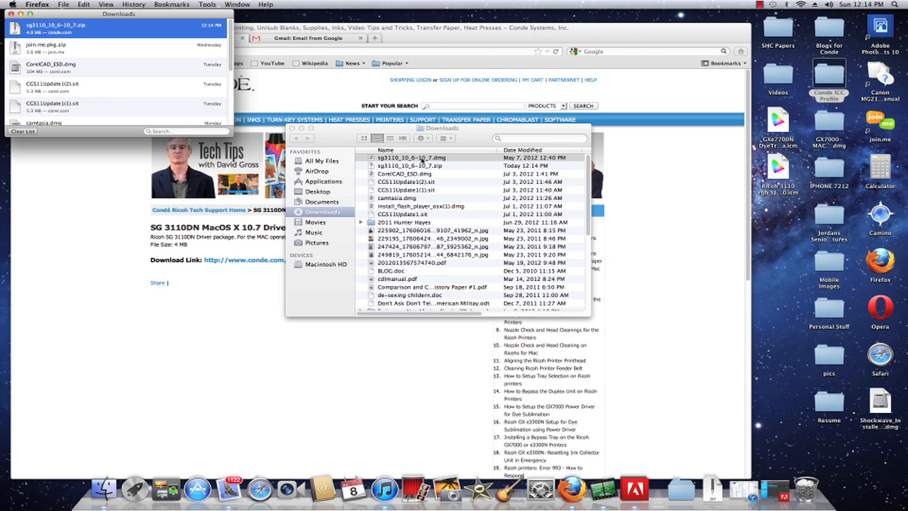
pyautogui.doubleClick(421, 158)
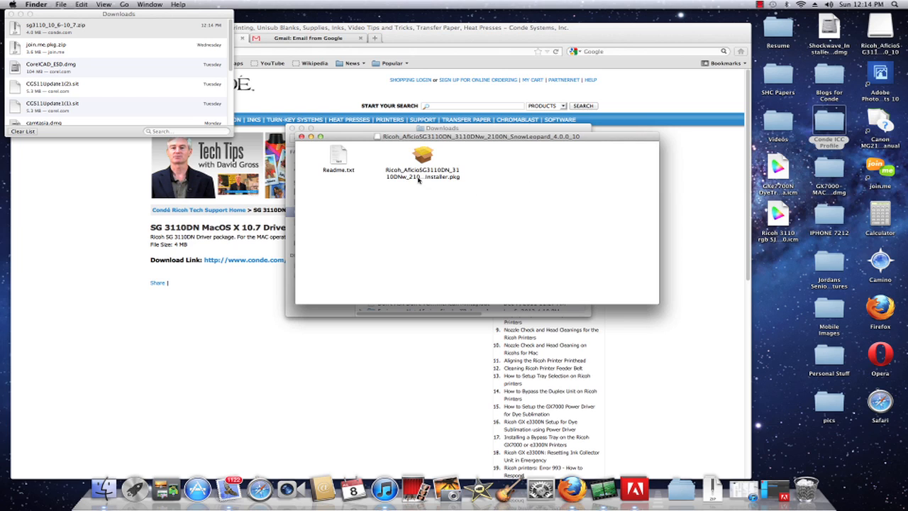
pyautogui.doubleClick(424, 171)
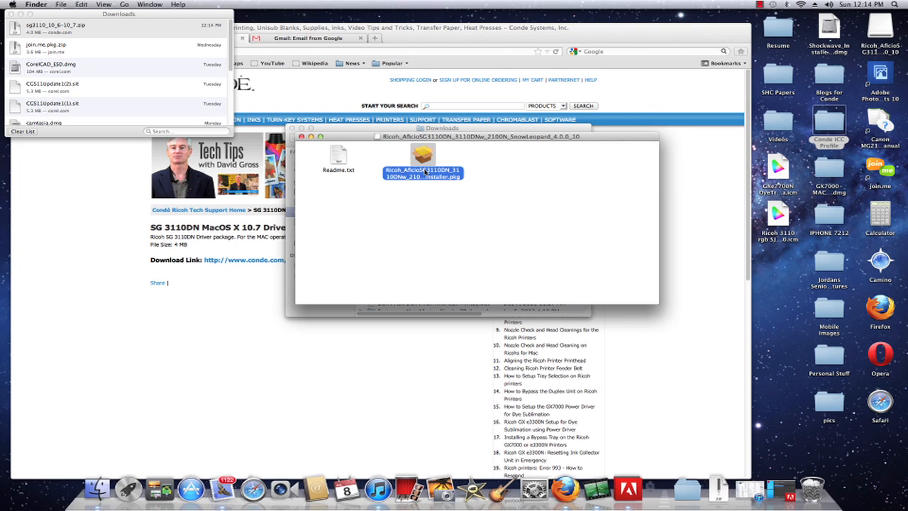
pyautogui.click(521, 193)
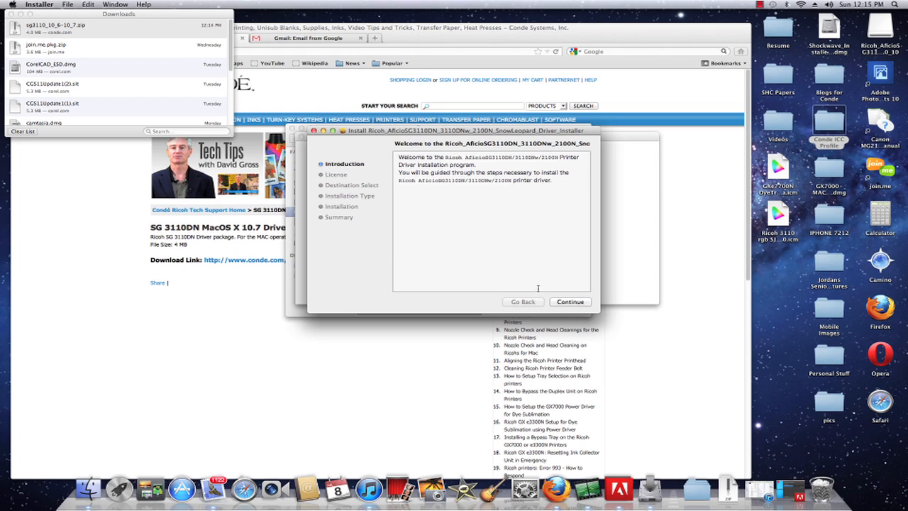
# Accept the English software license agreement and start the standard driver installation on Macintosh HD.
pyautogui.click(571, 302)
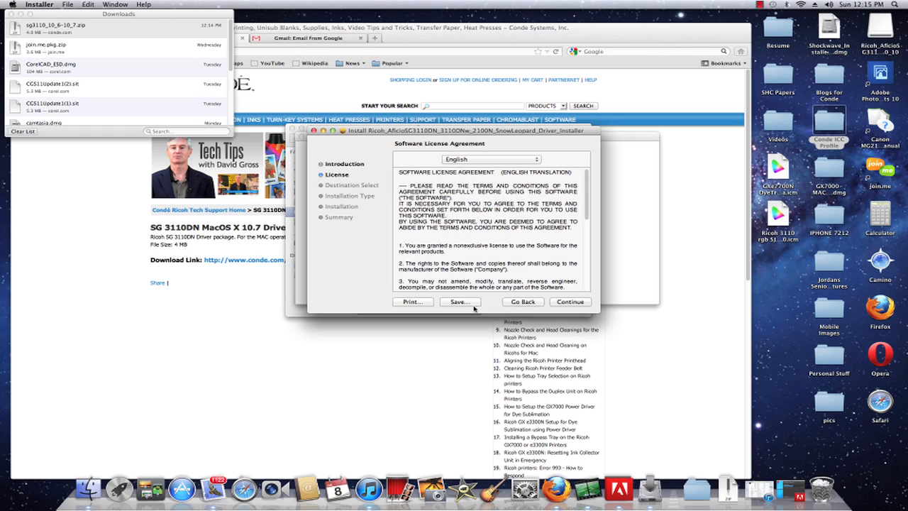
pyautogui.click(570, 305)
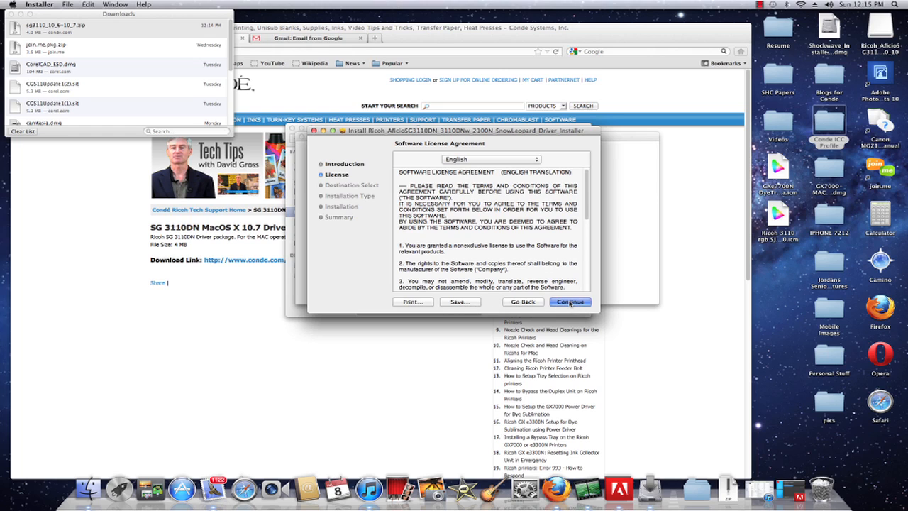
pyautogui.click(541, 201)
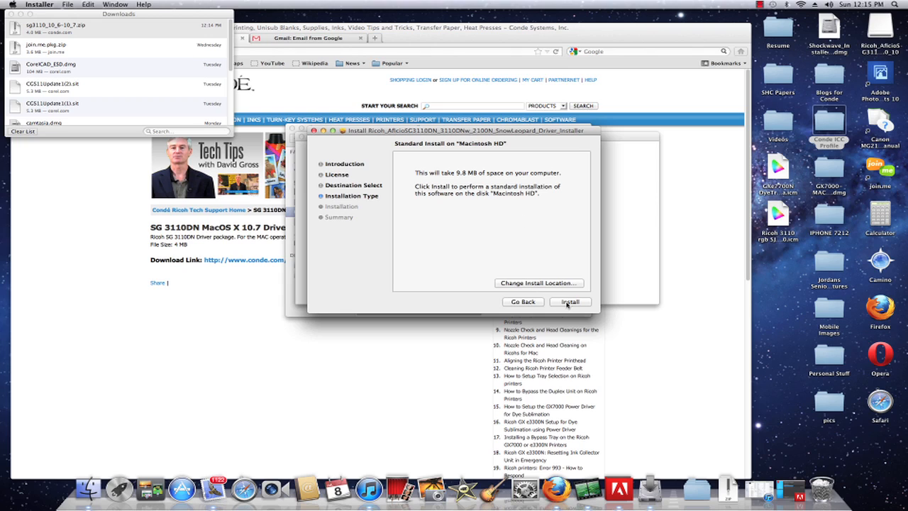
pyautogui.click(568, 302)
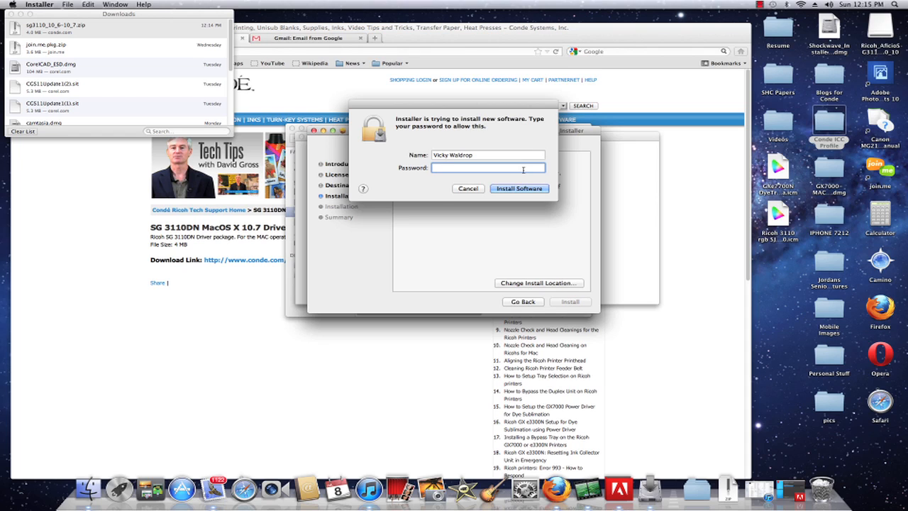
# Authorize the software installation in the account password prompt and close the installer once it finishes.
pyautogui.write('•')
pyautogui.press('BackSpace')
pyautogui.click(529, 190)
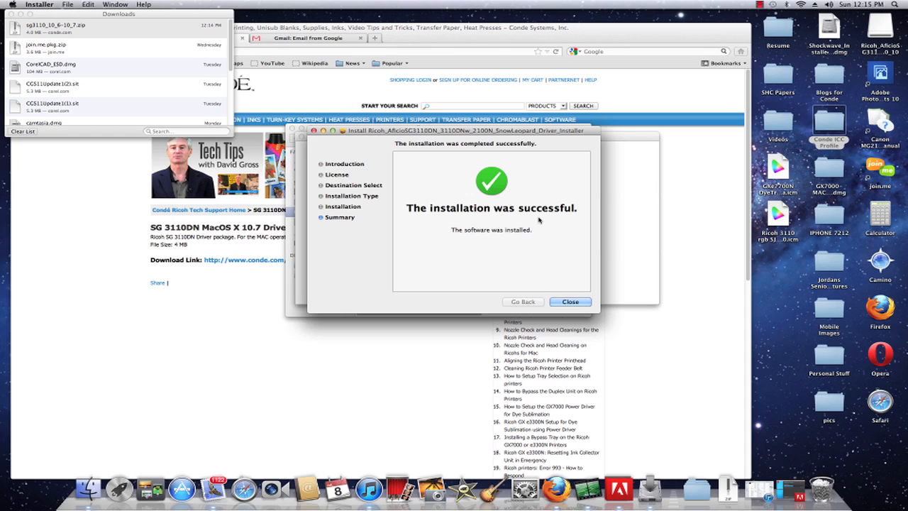
pyautogui.click(571, 302)
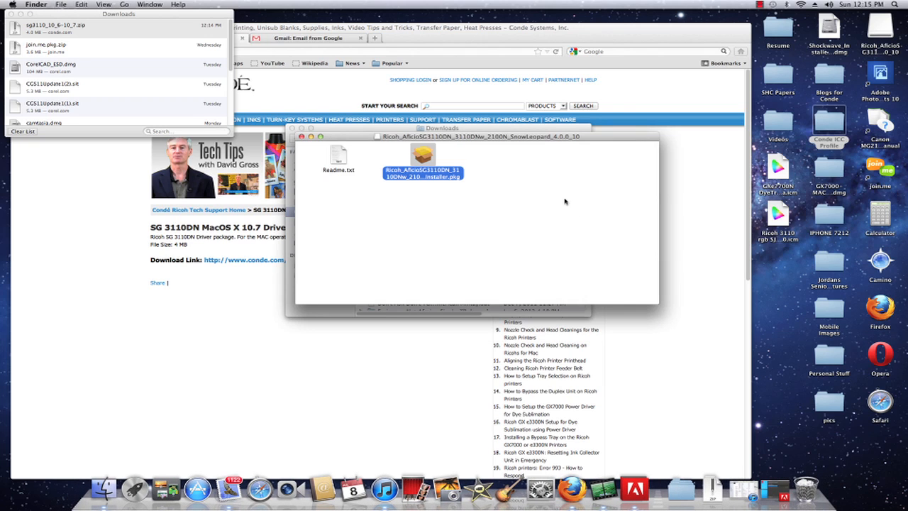
# Close the driver disk image and both Downloads windows, and minimize the browser to reveal the desktop.
pyautogui.click(301, 137)
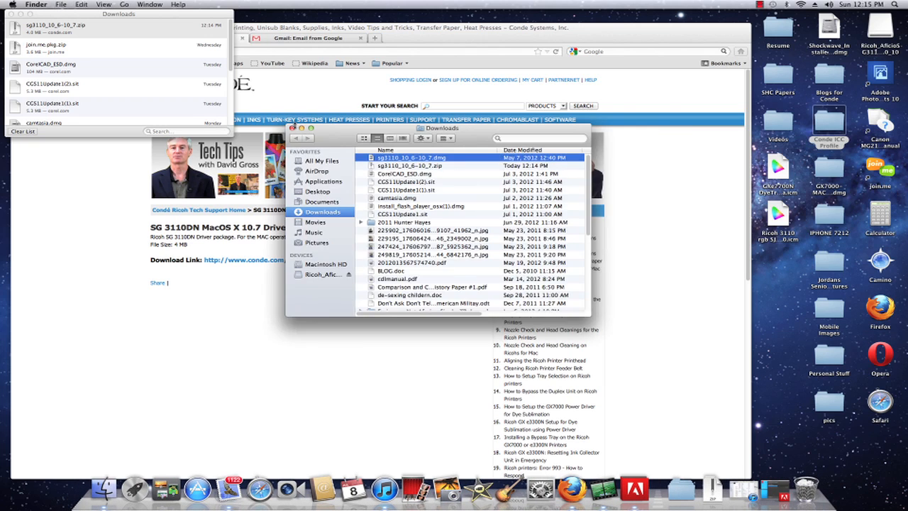
pyautogui.click(293, 128)
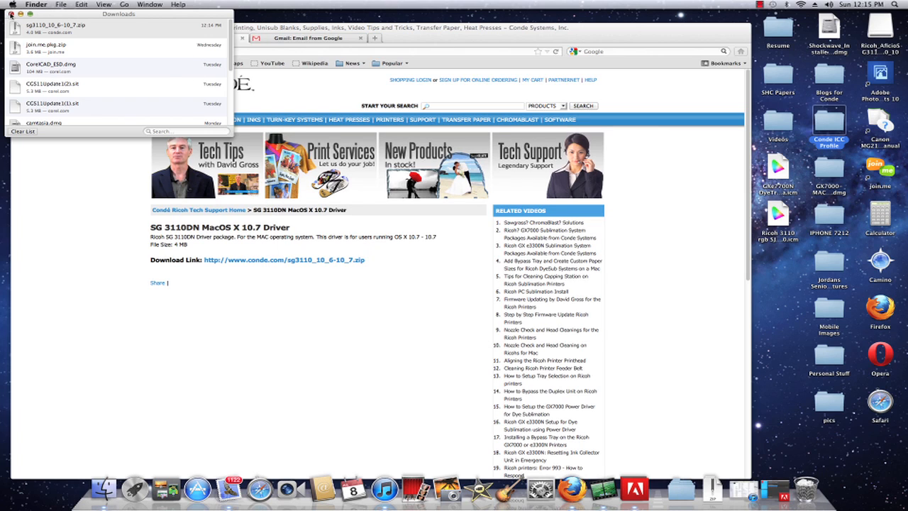
pyautogui.click(10, 13)
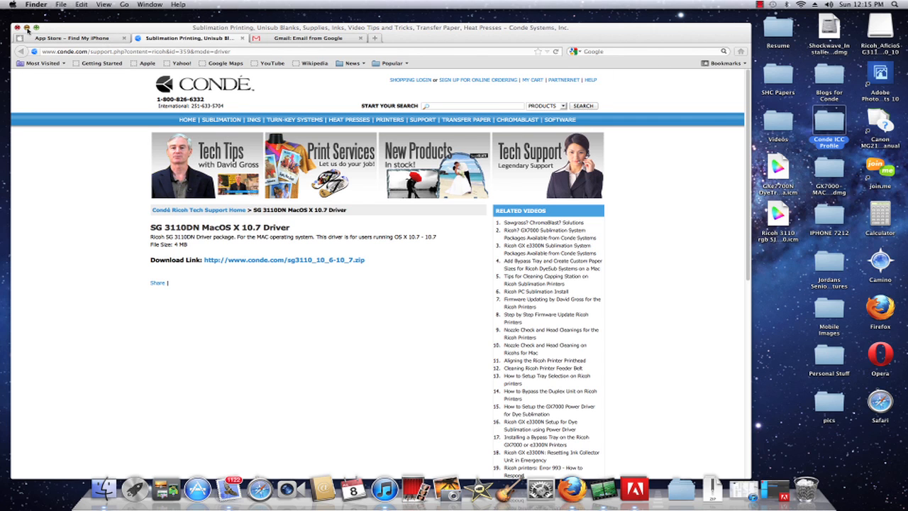
pyautogui.click(27, 28)
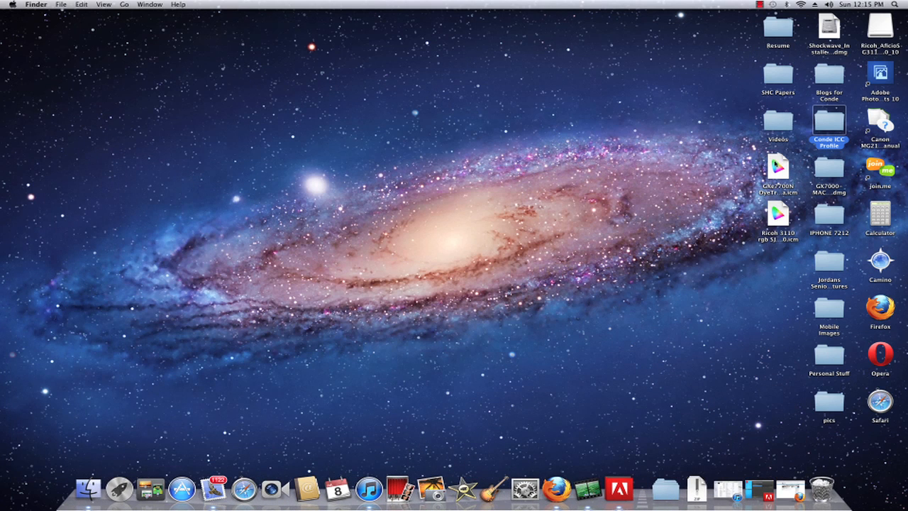
# Copy "Ricoh 3110 rgb SJR v1.0.icm" from the desktop and open Macintosh HD's Library > ColorSync > Profiles folder.
pyautogui.rightClick(780, 213)
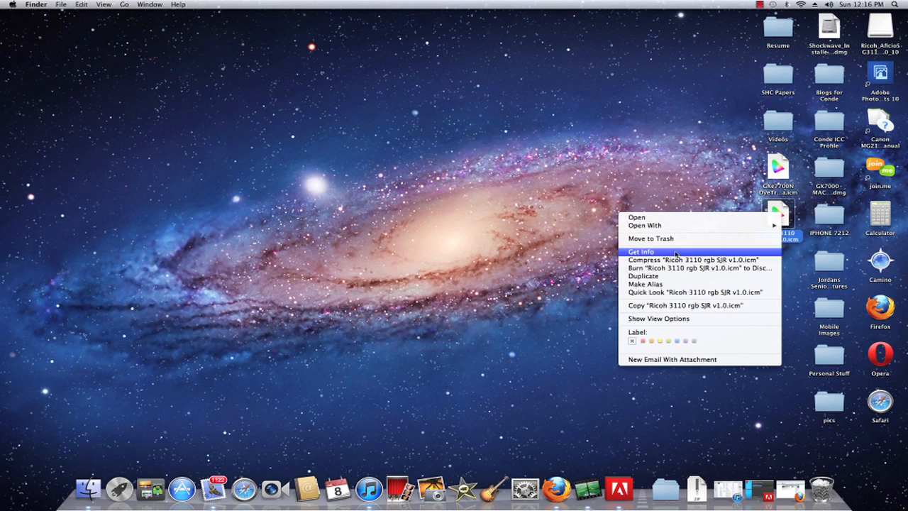
pyautogui.click(679, 306)
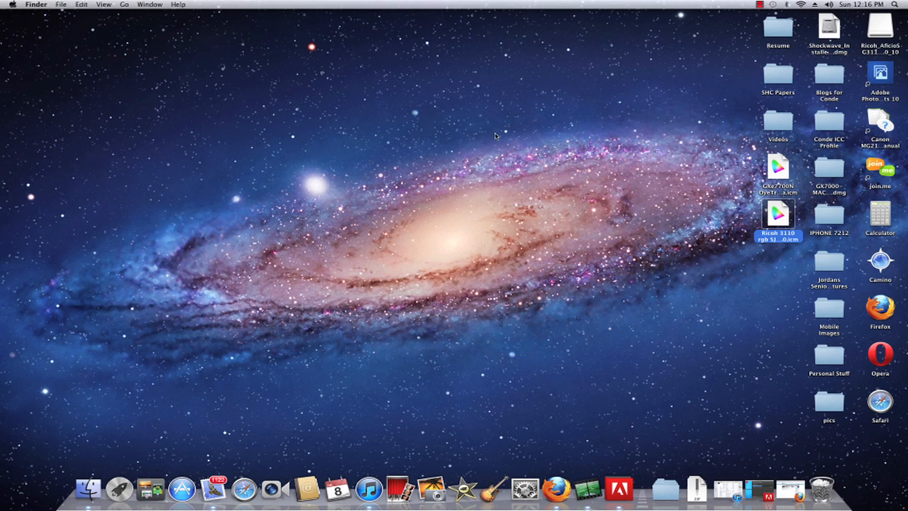
pyautogui.click(125, 5)
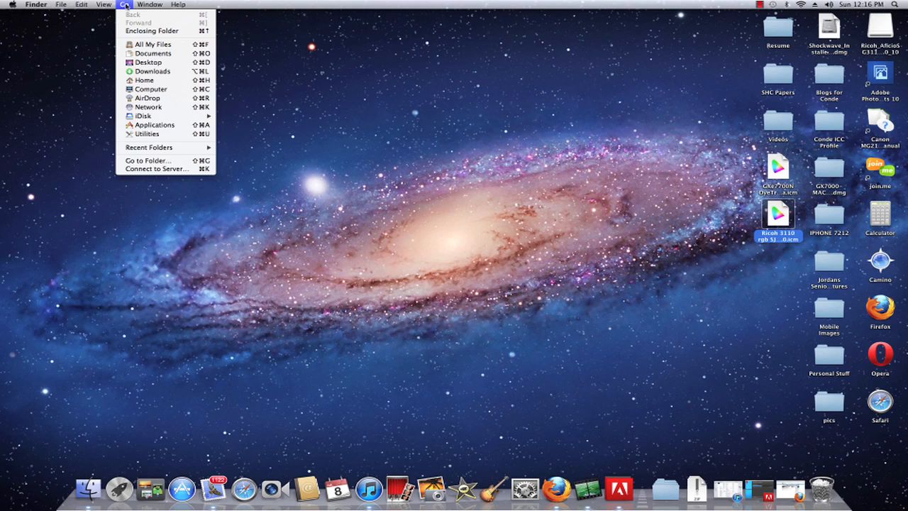
pyautogui.click(151, 89)
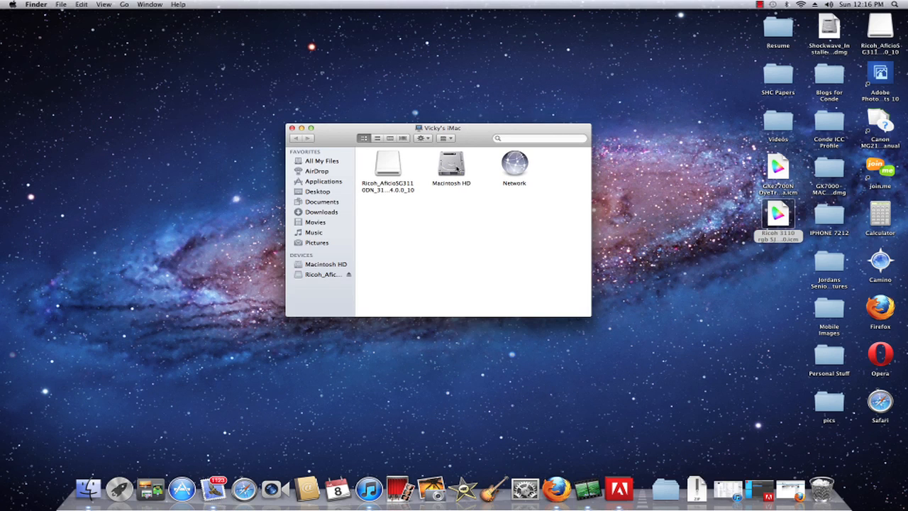
pyautogui.doubleClick(453, 166)
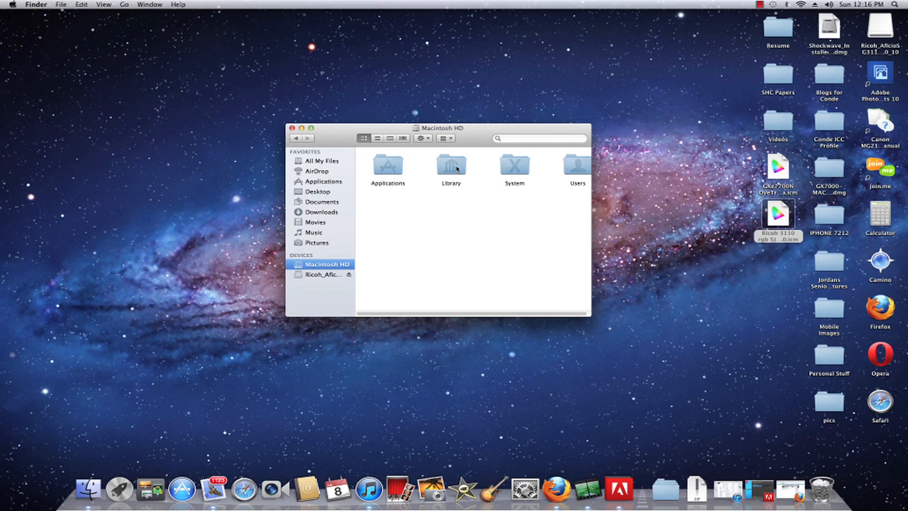
pyautogui.doubleClick(457, 168)
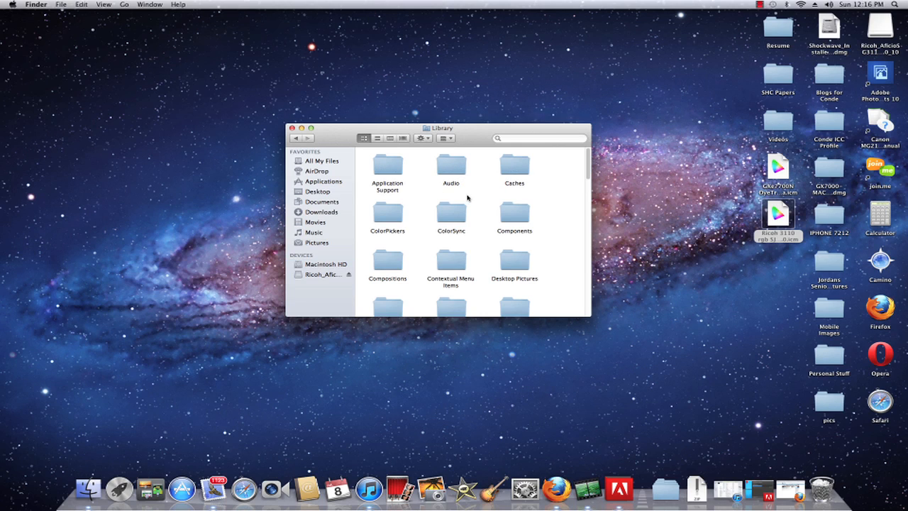
pyautogui.doubleClick(452, 210)
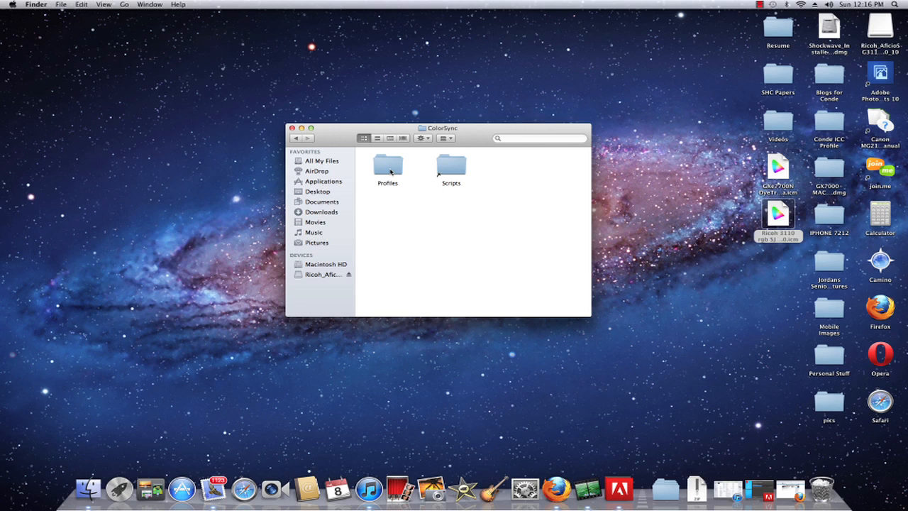
pyautogui.doubleClick(391, 171)
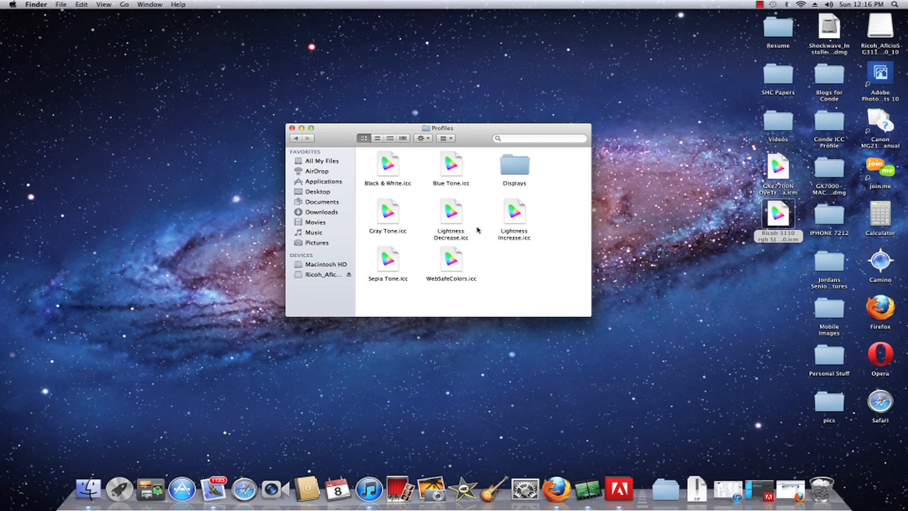
# Paste the copied ICC profile into the Profiles folder, authorize the change, and move the folder window slightly up.
pyautogui.rightClick(511, 276)
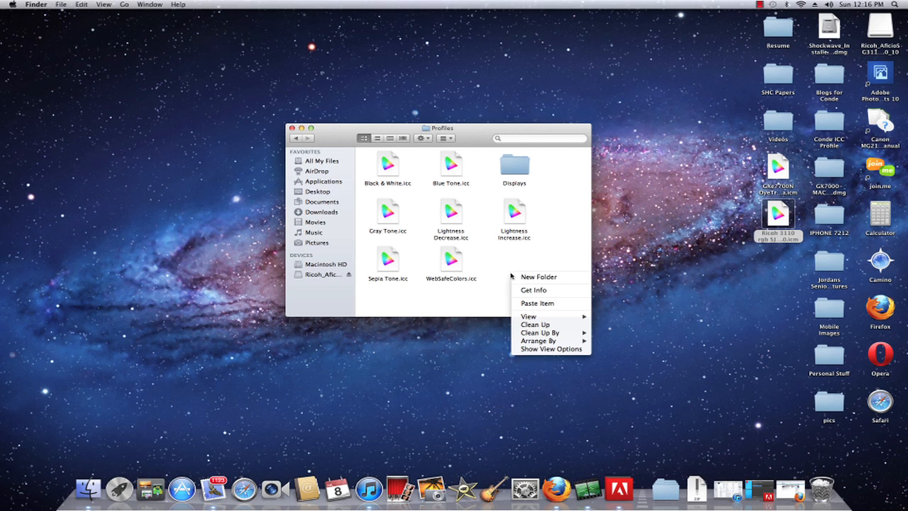
pyautogui.click(552, 306)
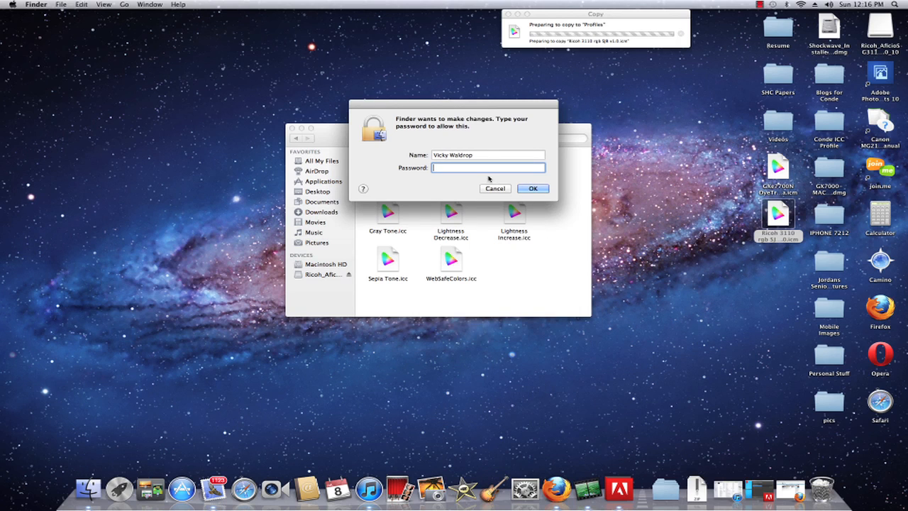
pyautogui.click(532, 189)
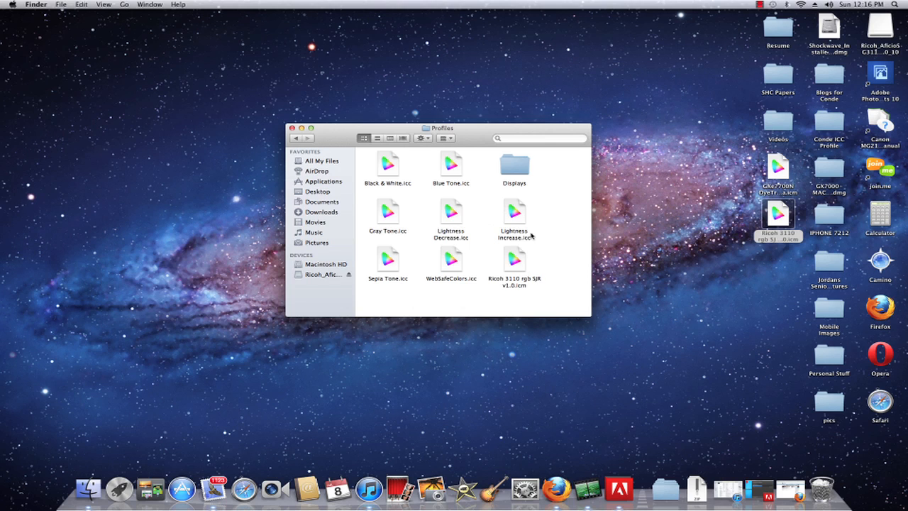
pyautogui.moveTo(525, 130); pyautogui.dragTo(518, 115)
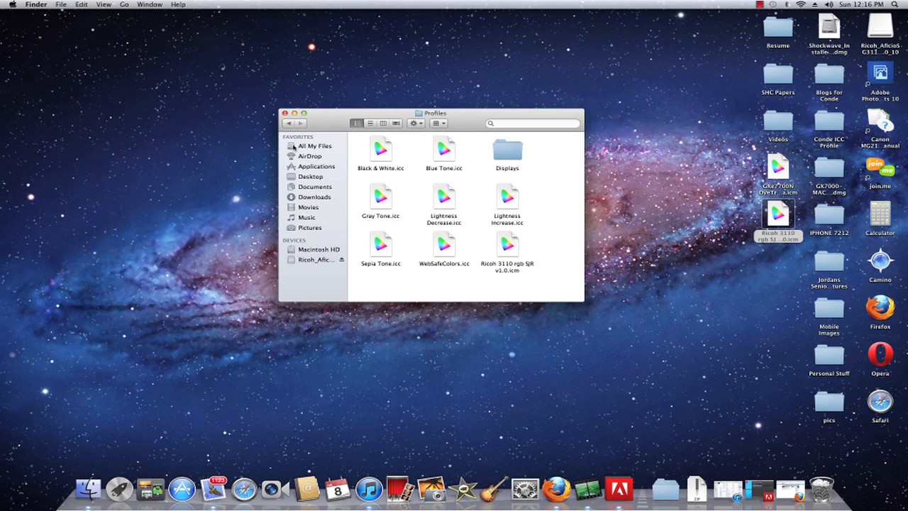
# Close the Profiles folder window.
pyautogui.click(284, 113)
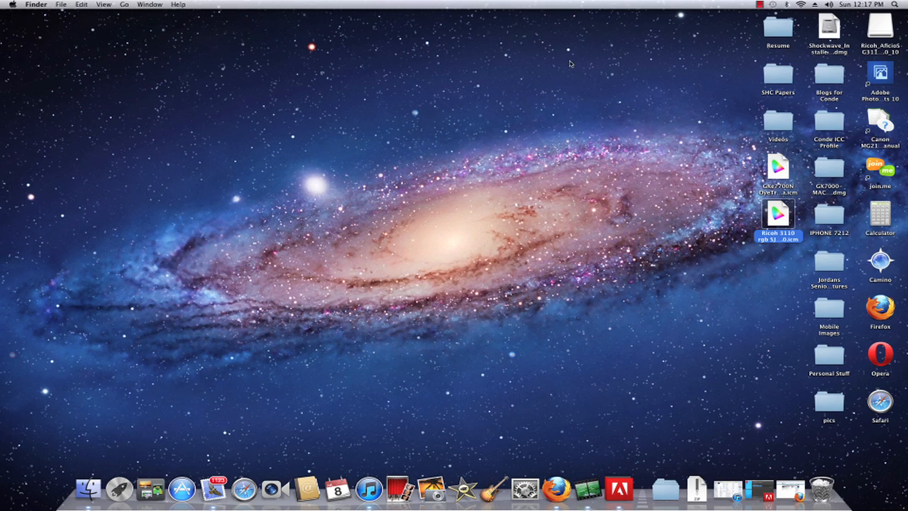
pyautogui.click(761, 7)
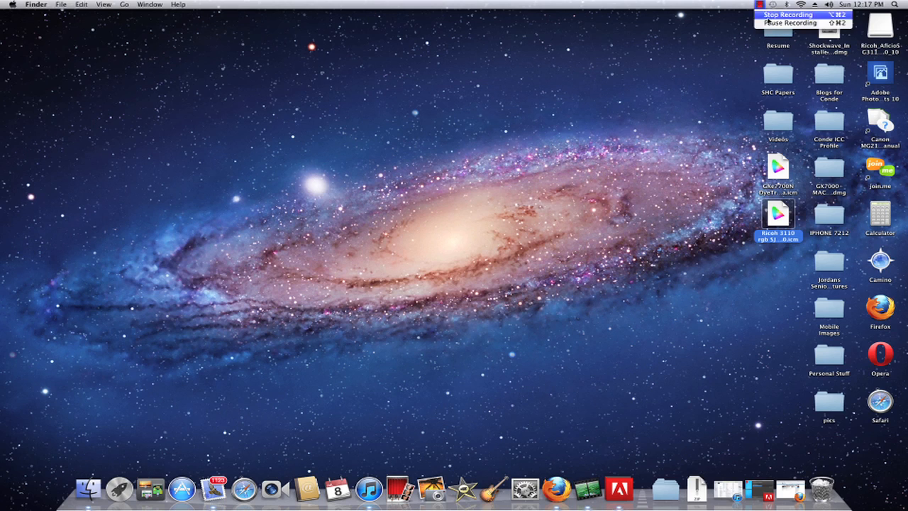
pyautogui.click(774, 24)
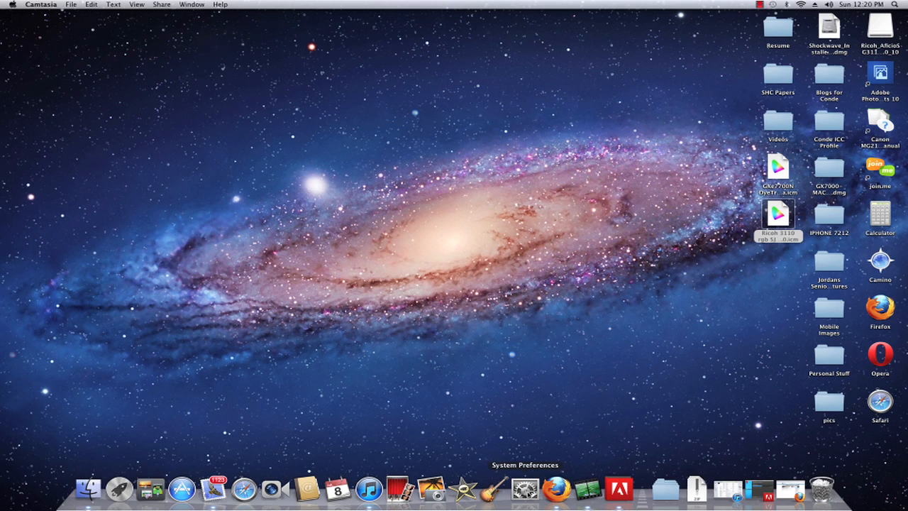
# Open the Maintenance Utility of the RICOH AficioSG3110DN from its Options & Supplies in the Print & Scan system preferences.
pyautogui.click(525, 488)
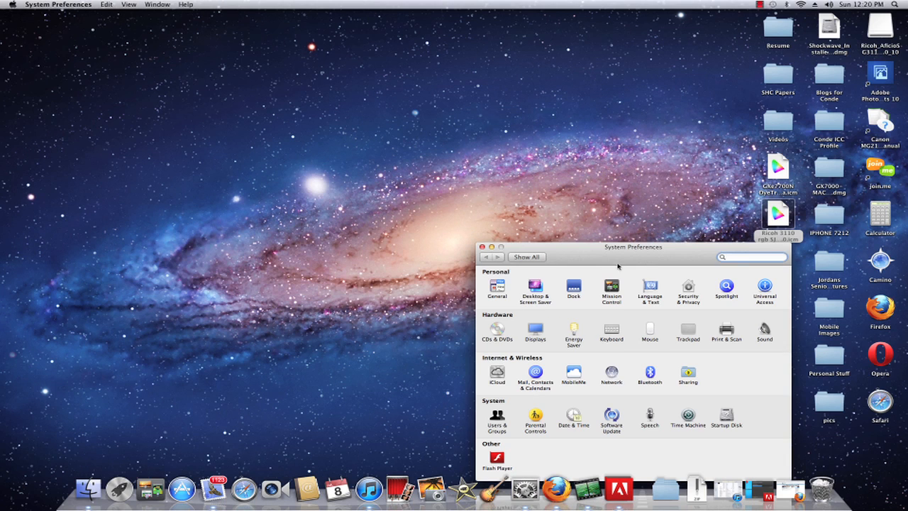
pyautogui.moveTo(645, 262); pyautogui.dragTo(552, 215)
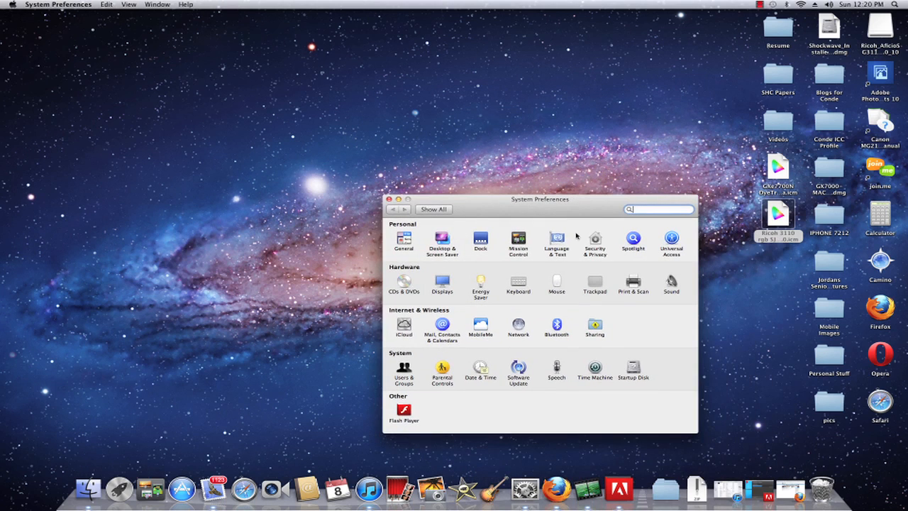
pyautogui.click(633, 285)
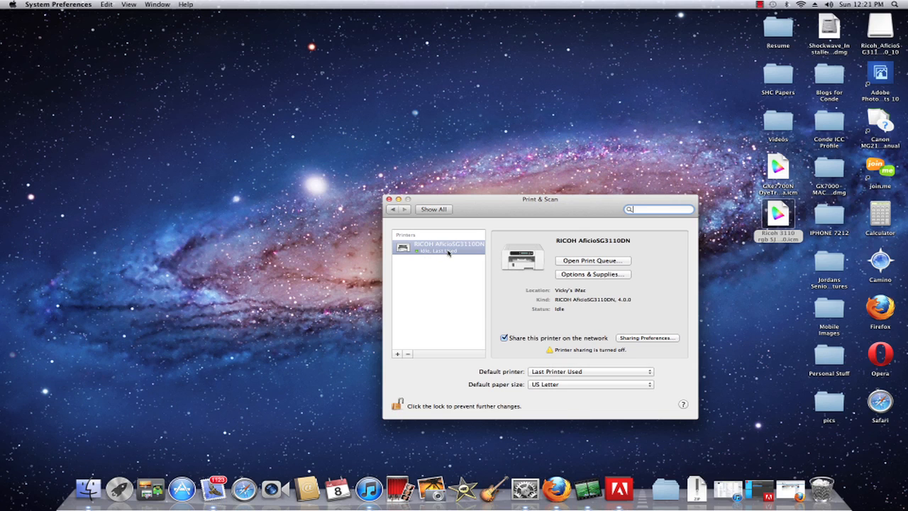
pyautogui.click(600, 277)
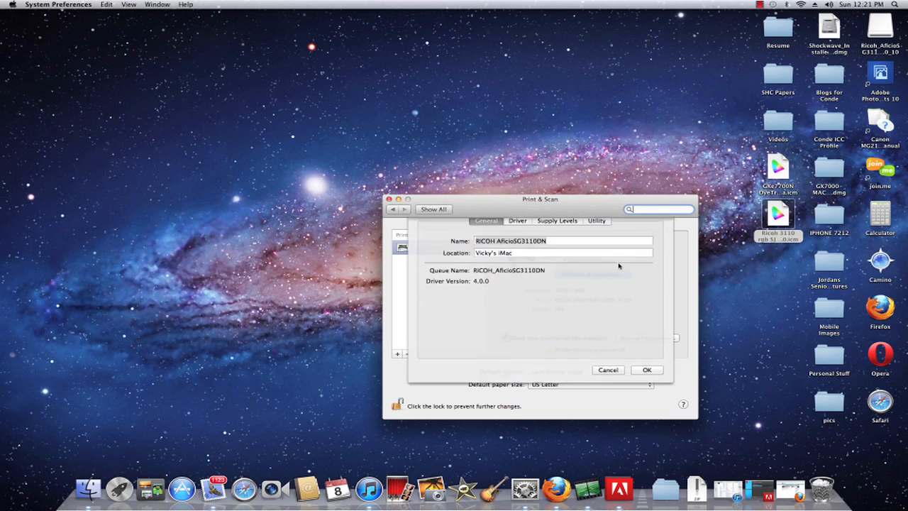
pyautogui.click(597, 227)
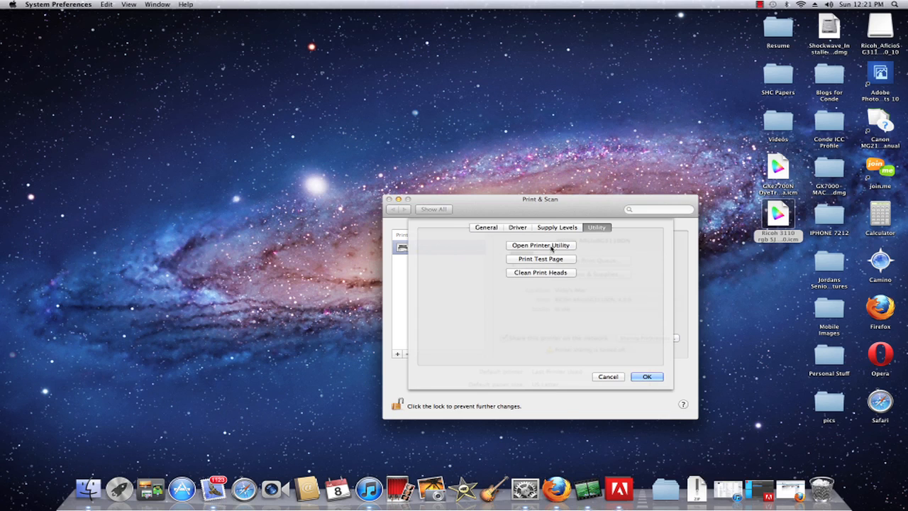
pyautogui.click(548, 246)
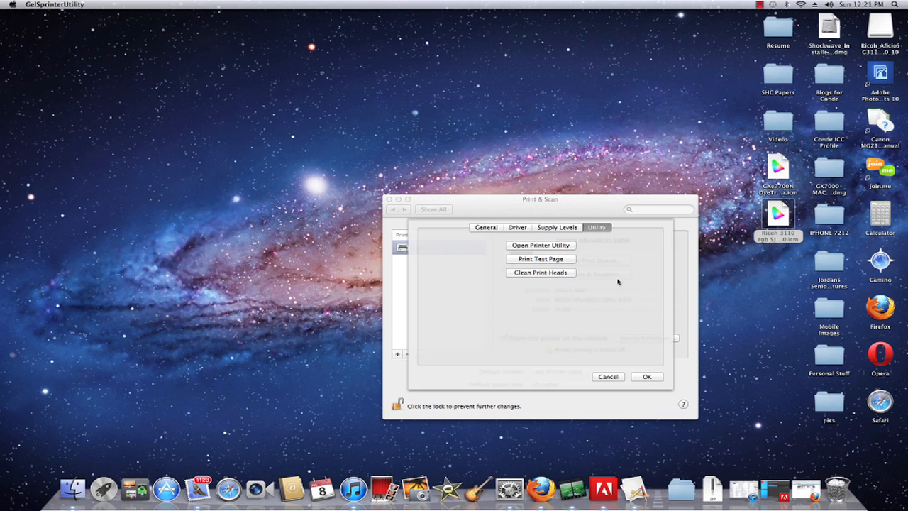
pyautogui.click(558, 246)
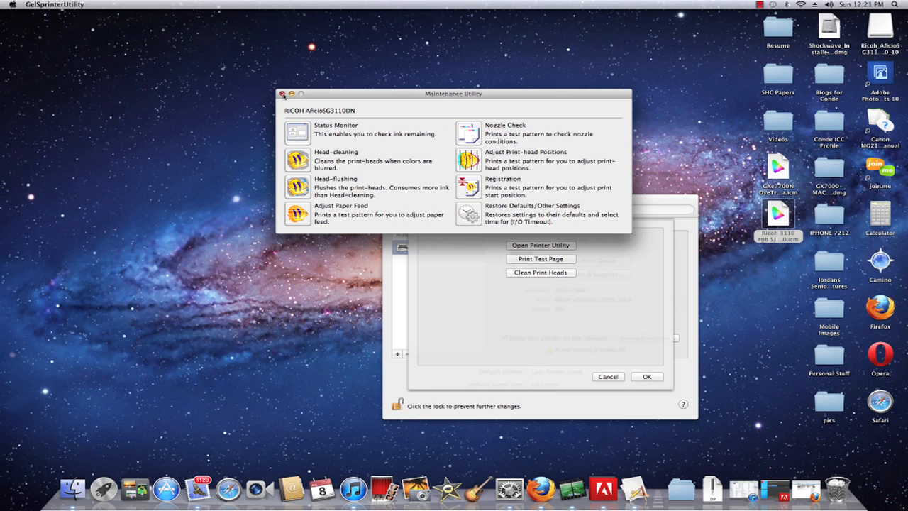
# Close the Maintenance Utility, accept the printer's options, and close the Print & Scan preferences.
pyautogui.click(282, 95)
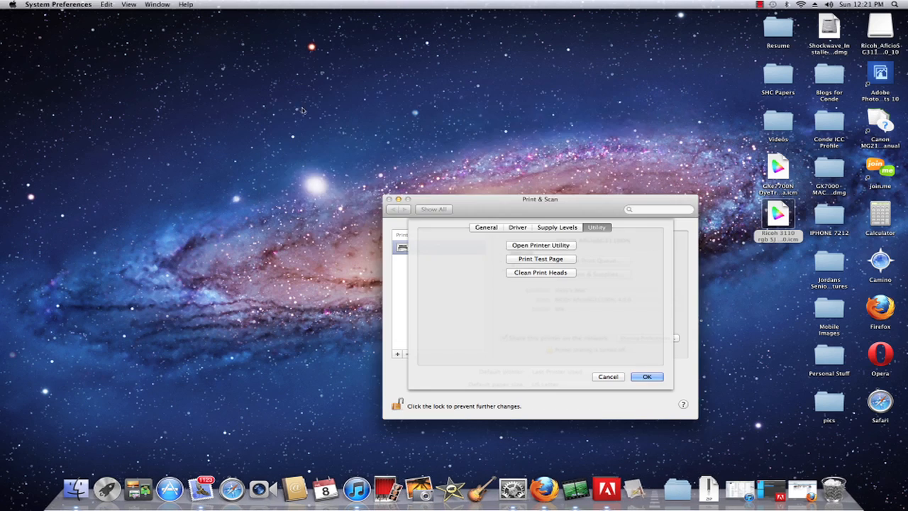
pyautogui.click(659, 376)
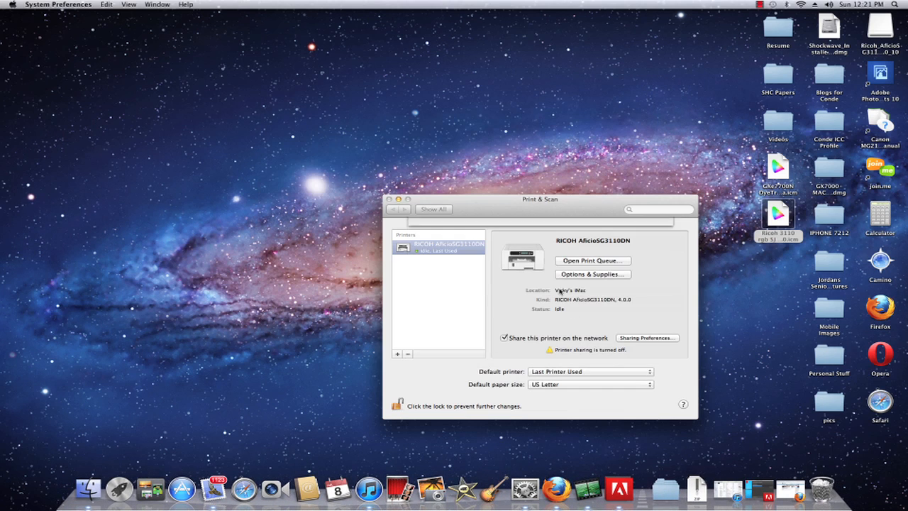
pyautogui.click(389, 199)
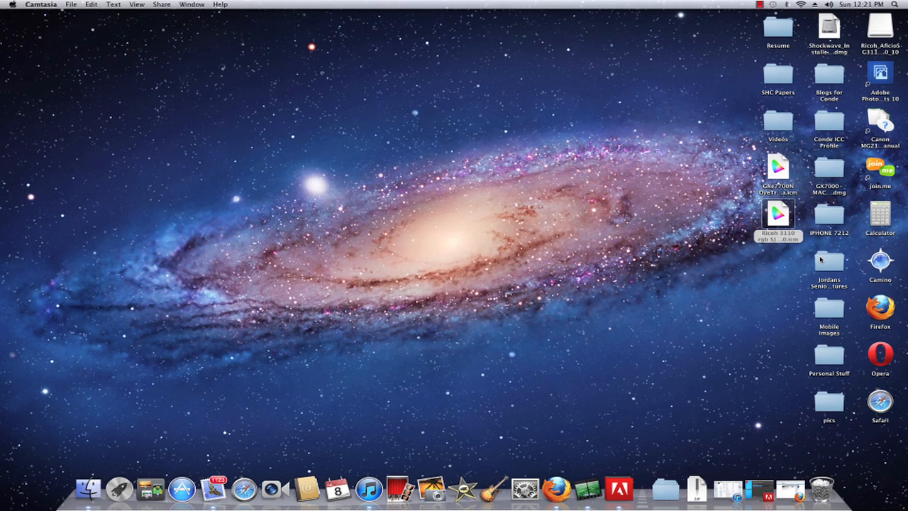
# Launch Adobe Photoshop Elements and start a new blank file based on the Photo preset.
pyautogui.doubleClick(883, 82)
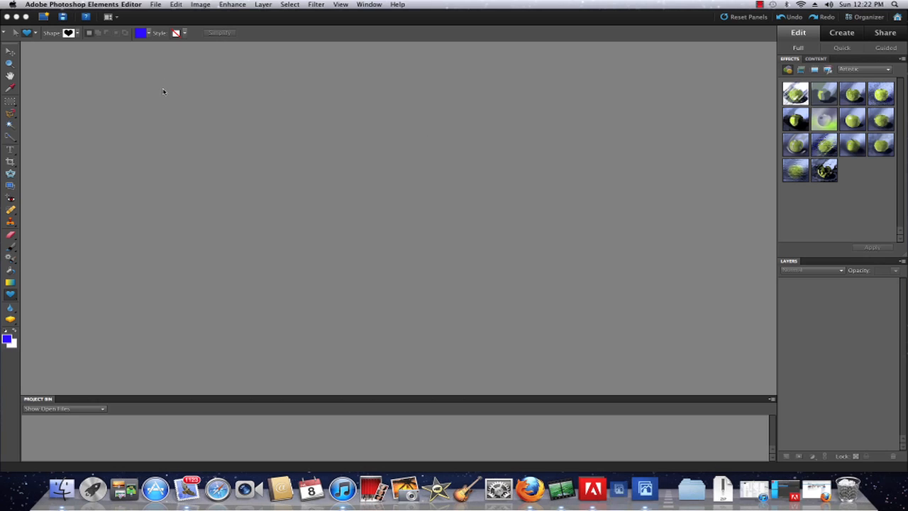
pyautogui.click(157, 6)
pyautogui.moveTo(177, 15)
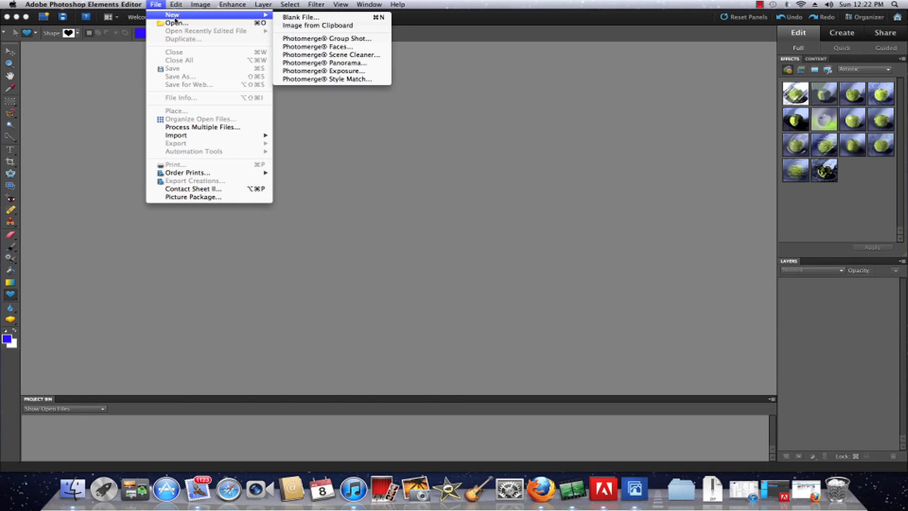
pyautogui.click(313, 17)
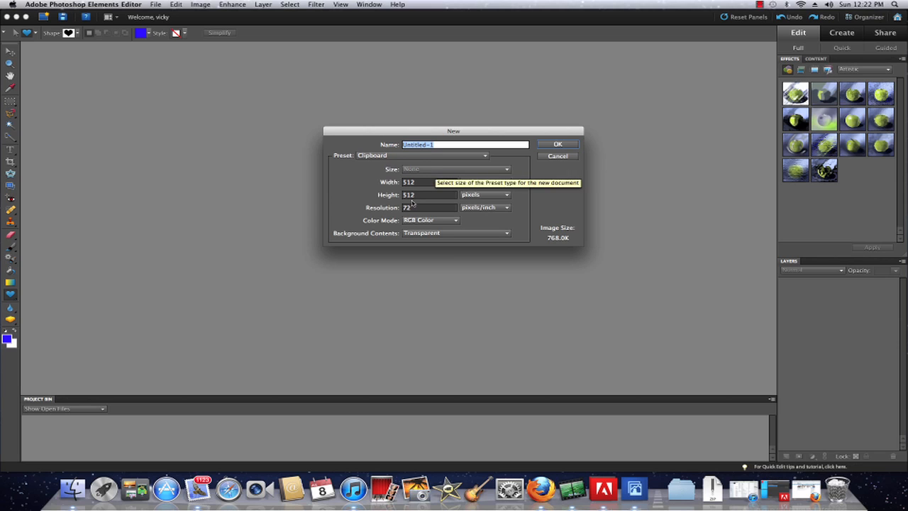
pyautogui.click(475, 156)
pyautogui.click(438, 190)
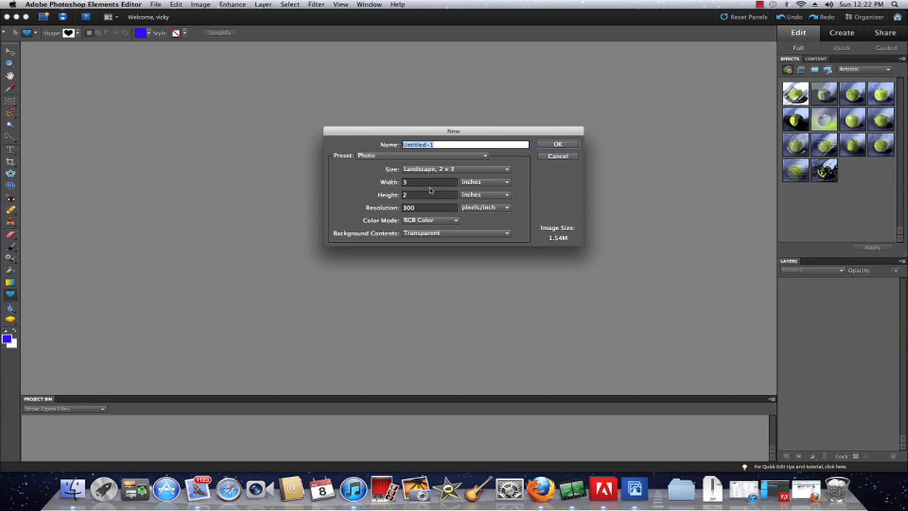
# Create the document 8.5 inches wide and 11 inches high, and draw a large blue heart across the page's middle.
pyautogui.press('Tab')
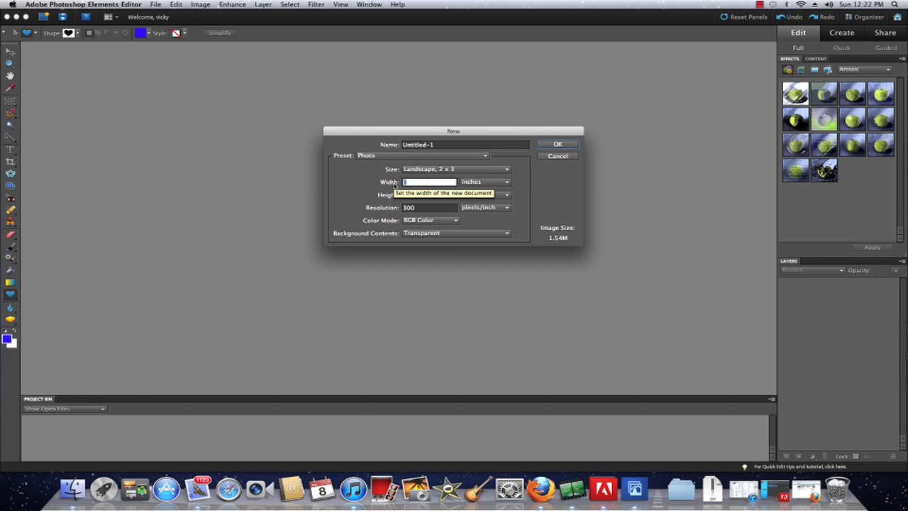
pyautogui.write('8.5')
pyautogui.press('Tab')
pyautogui.write('11')
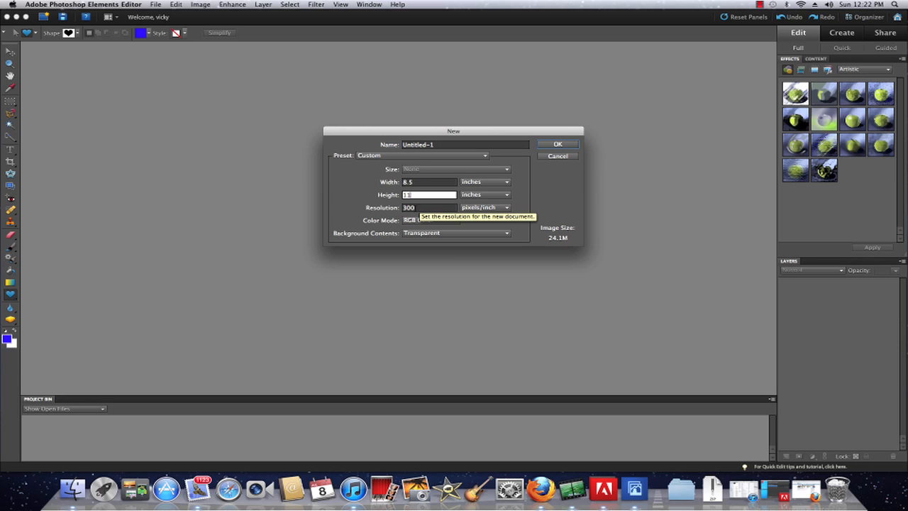
pyautogui.click(558, 145)
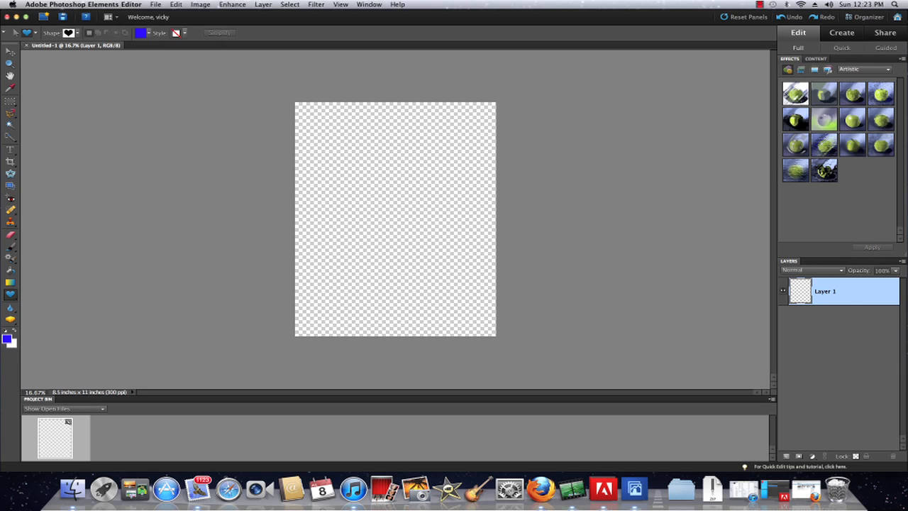
pyautogui.moveTo(323, 163); pyautogui.dragTo(474, 274)
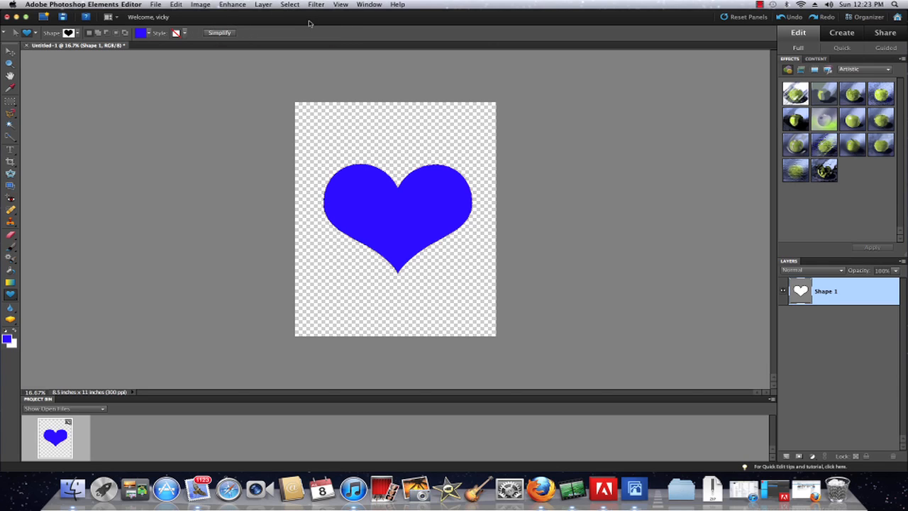
# Change the color settings to Always Optimize for Printing.
pyautogui.click(176, 4)
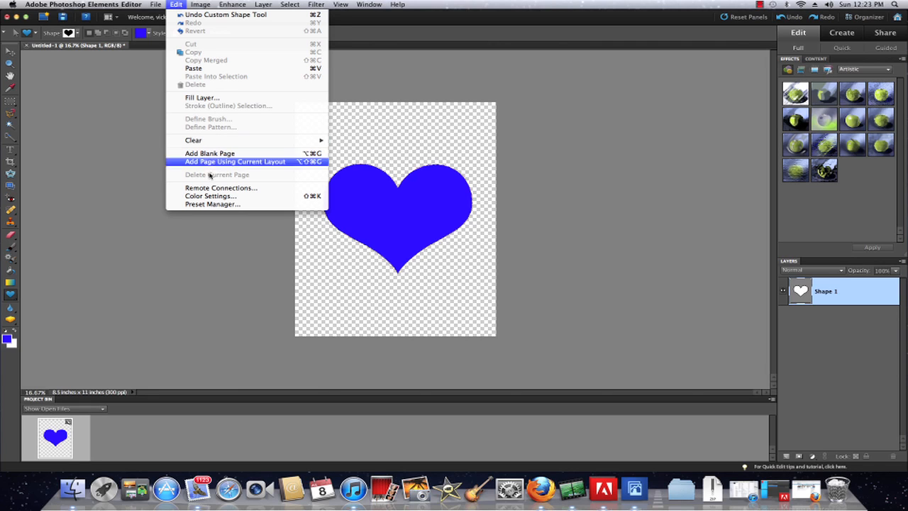
pyautogui.click(221, 196)
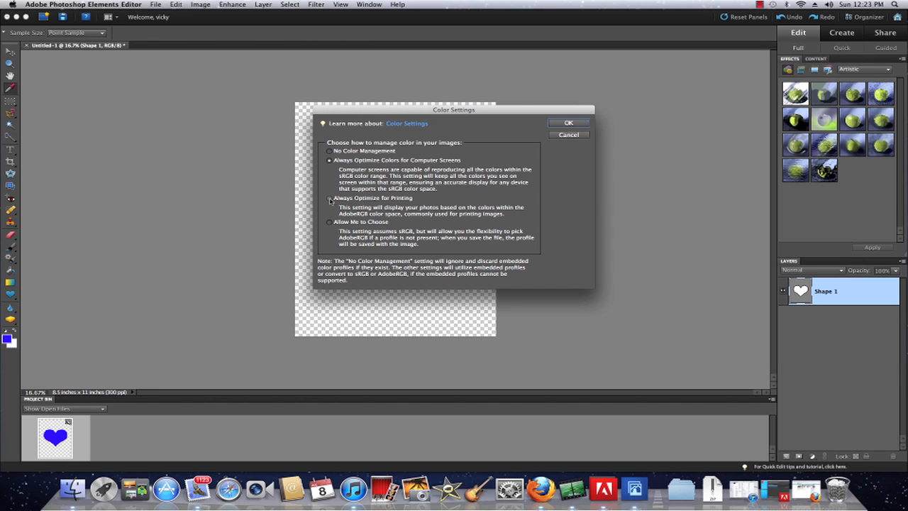
pyautogui.click(330, 199)
pyautogui.click(569, 123)
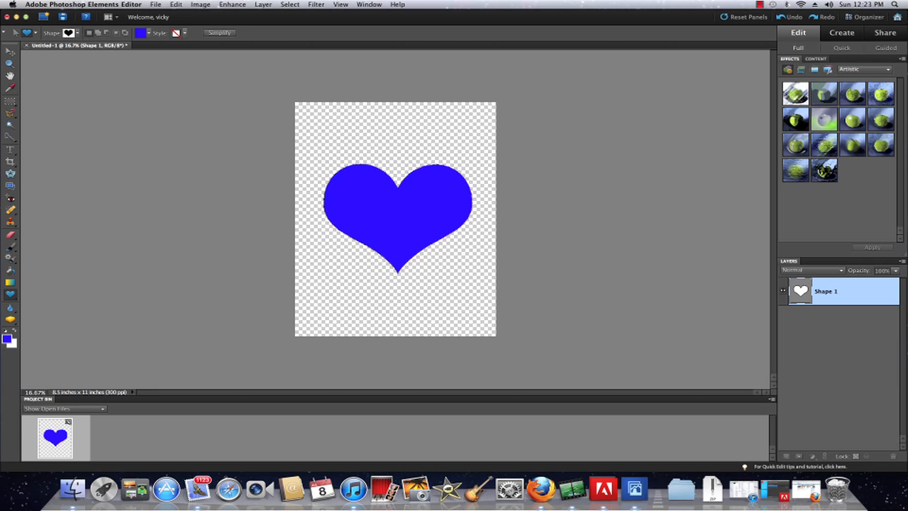
# Open the heart document's additional print options and set the color handling to Photoshop Elements Manages Colors.
pyautogui.click(156, 5)
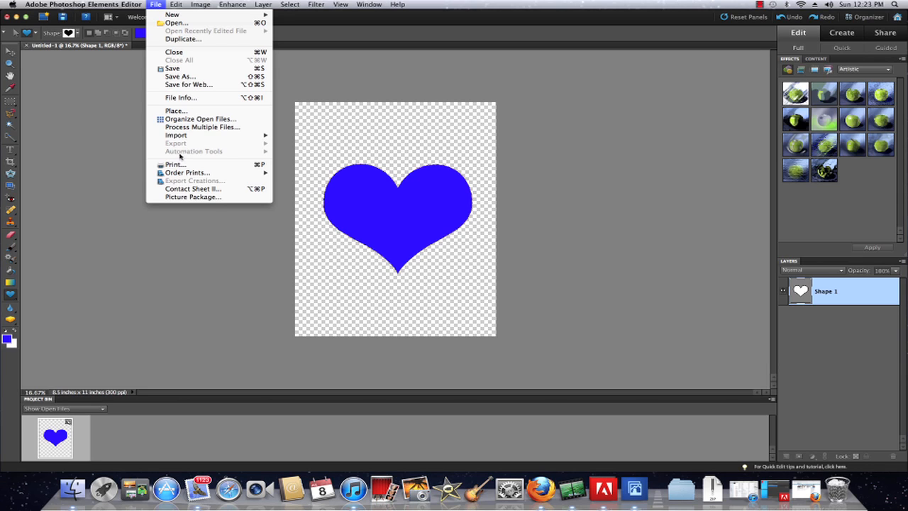
pyautogui.click(316, 158)
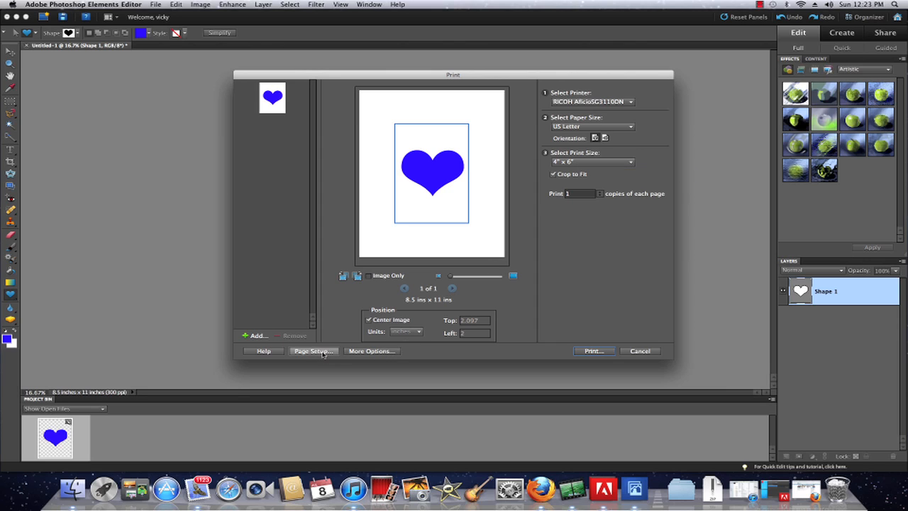
pyautogui.click(369, 351)
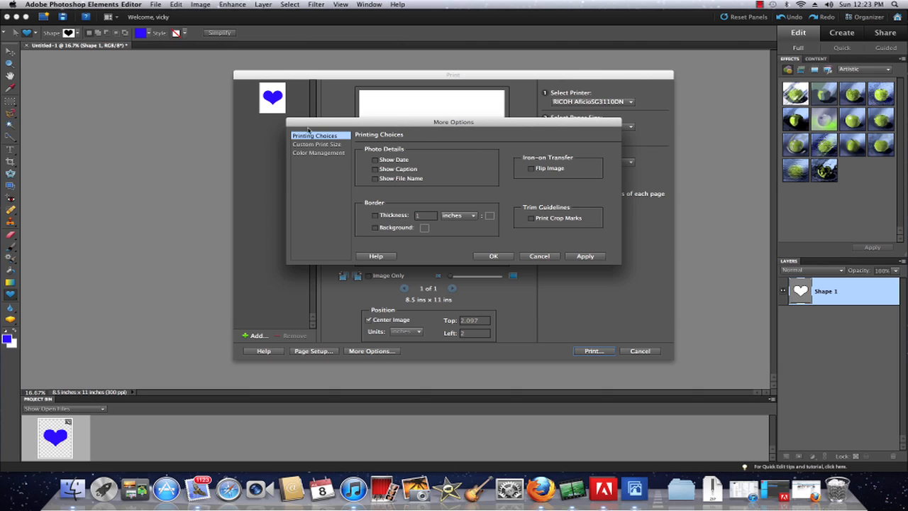
pyautogui.click(314, 153)
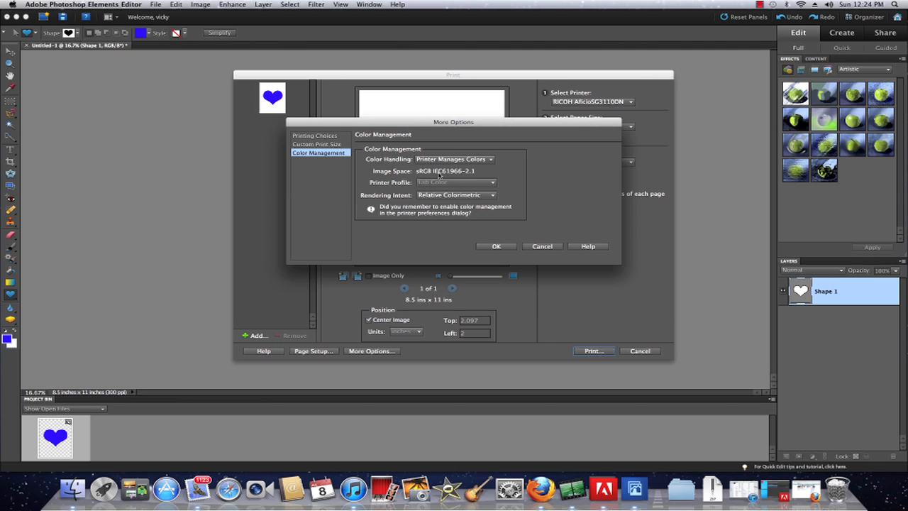
pyautogui.click(483, 161)
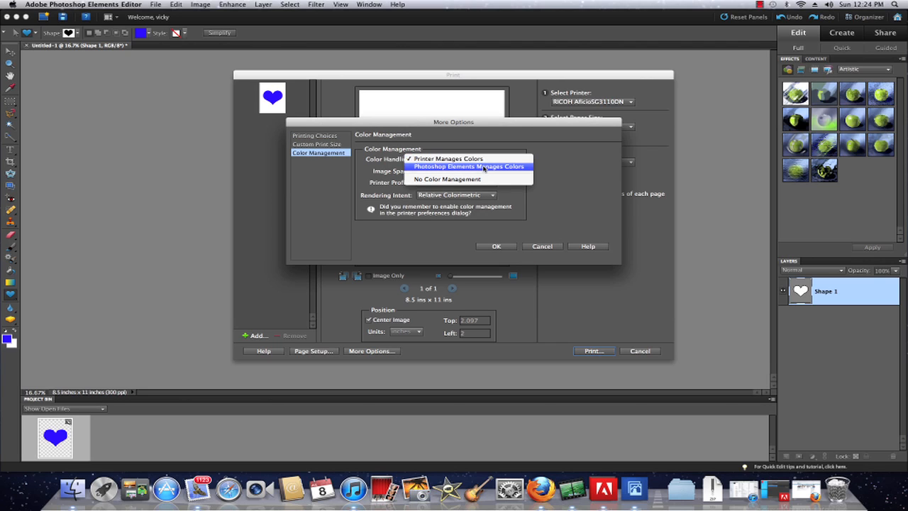
pyautogui.click(485, 167)
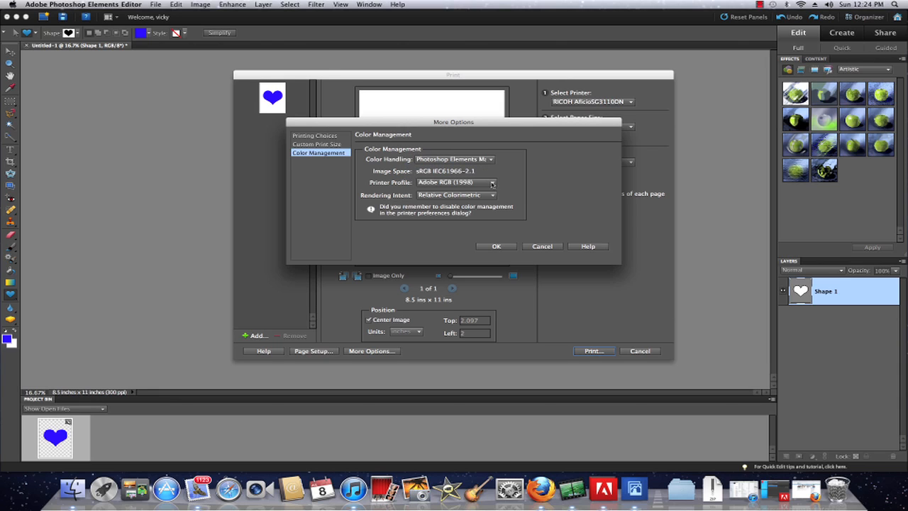
# Set the printer profile to sg_SG3110DN_RGB_SJr_v1.0 with the Perceptual rendering intent and accept the print options.
pyautogui.click(492, 184)
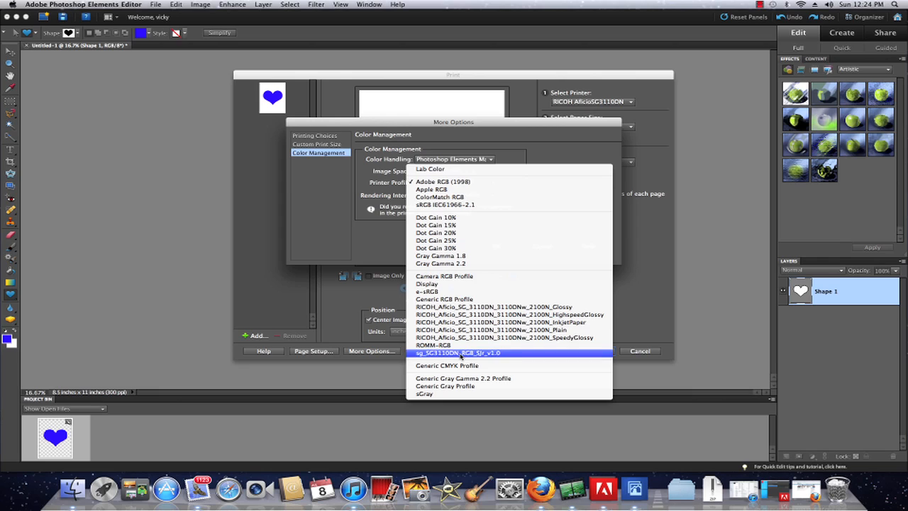
pyautogui.click(505, 353)
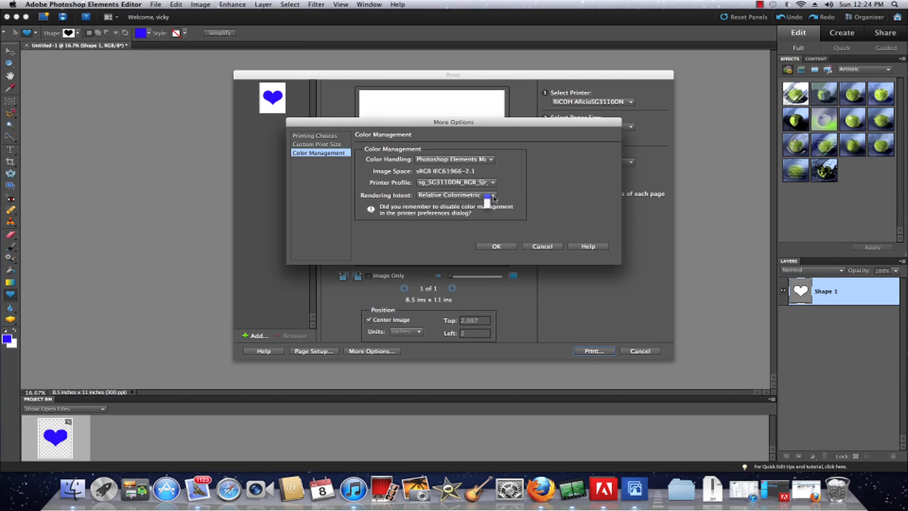
pyautogui.click(493, 197)
pyautogui.click(444, 183)
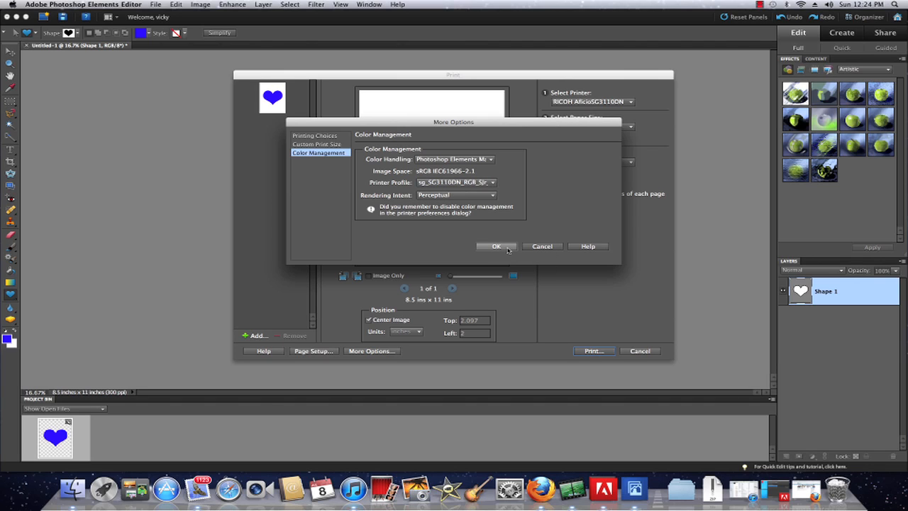
pyautogui.click(506, 249)
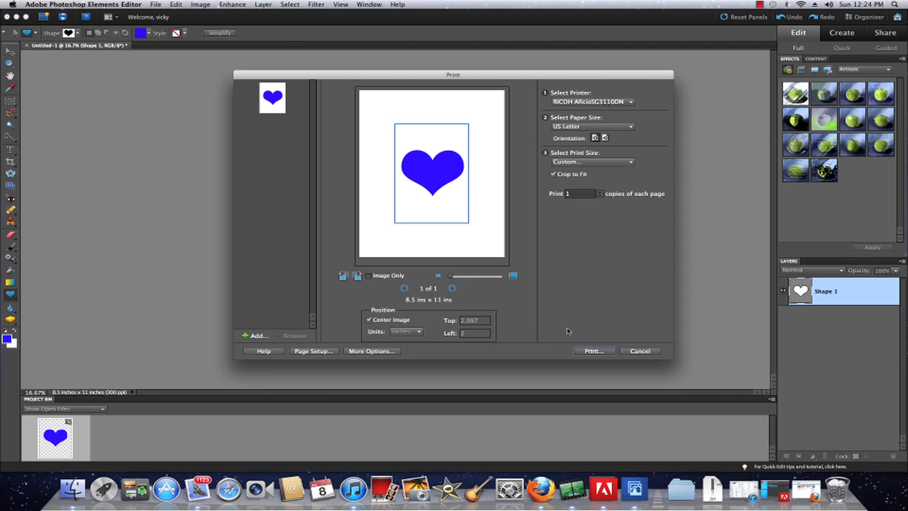
# Accept the US Letter page setup at 100% scale and turn on Flip horizontally in the printer's detailed layout settings.
pyautogui.click(312, 351)
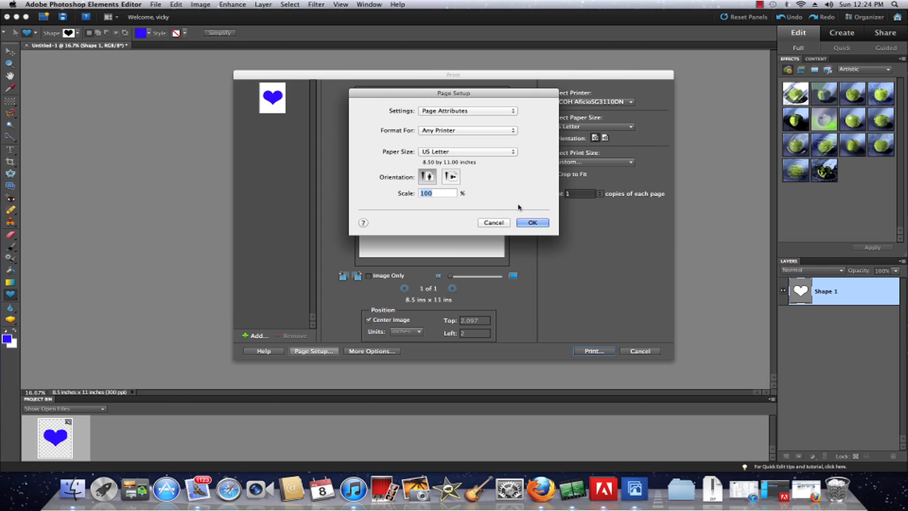
pyautogui.click(532, 223)
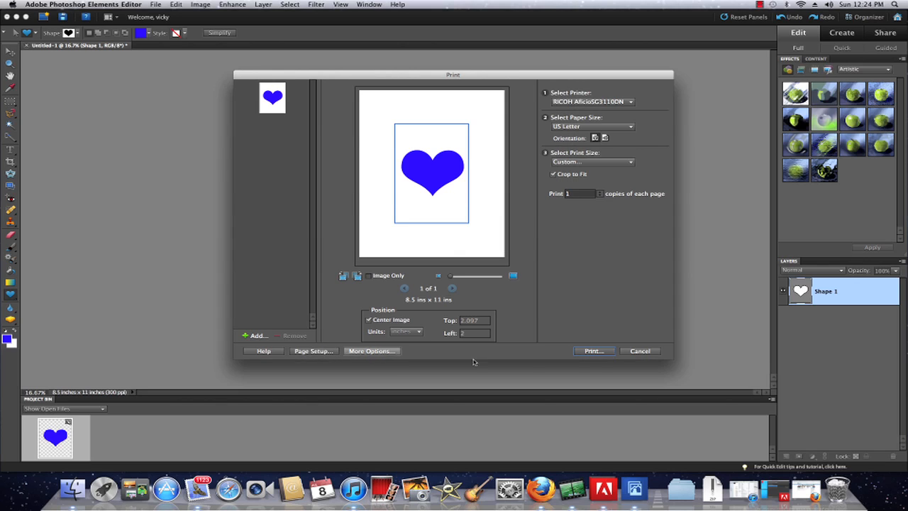
pyautogui.click(604, 351)
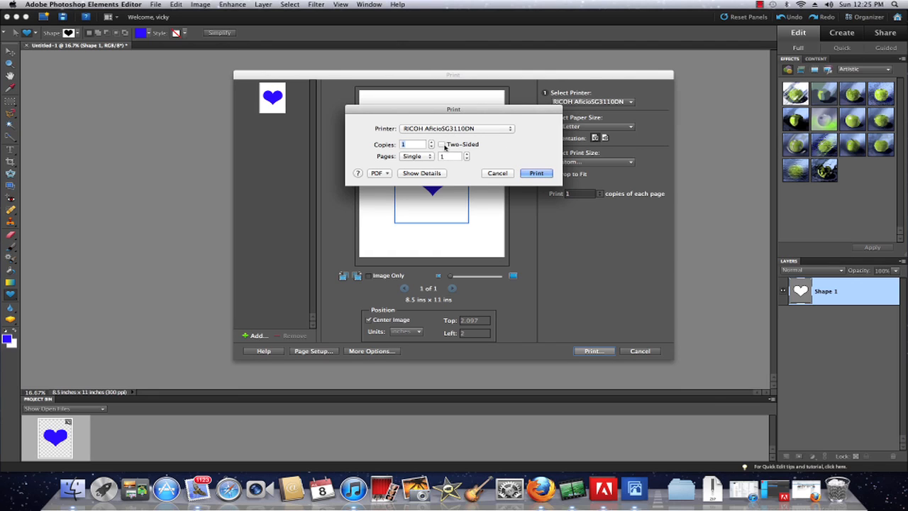
pyautogui.click(422, 173)
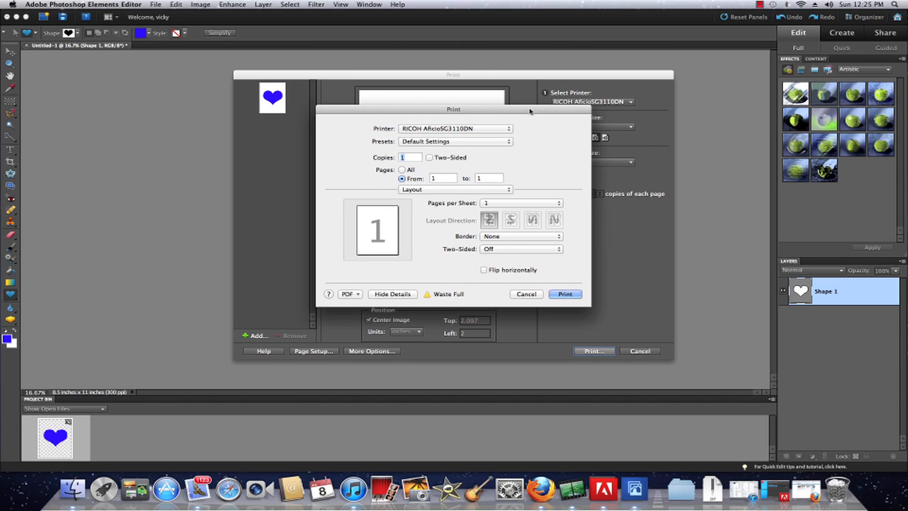
pyautogui.moveTo(529, 110); pyautogui.dragTo(505, 95)
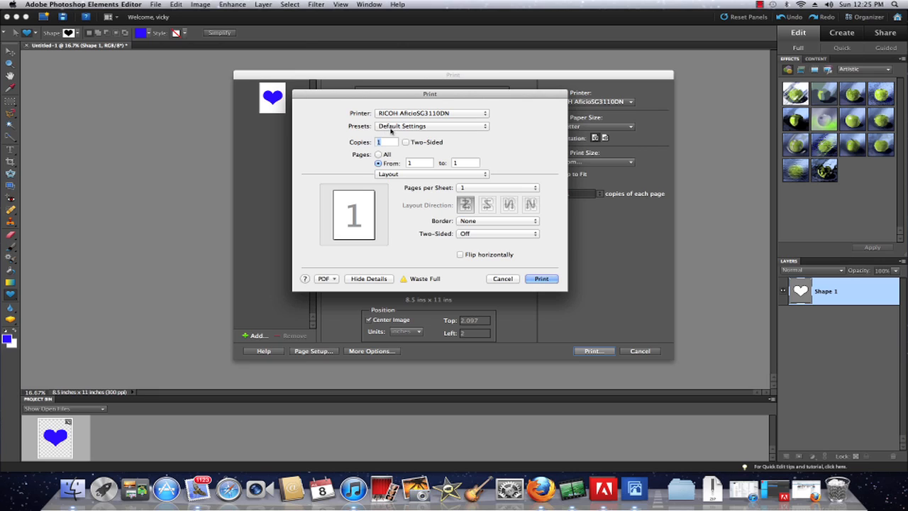
pyautogui.click(460, 254)
# Review the printer features, checking both the Adjust Color Density and Printer Configuration sets.
pyautogui.click(465, 177)
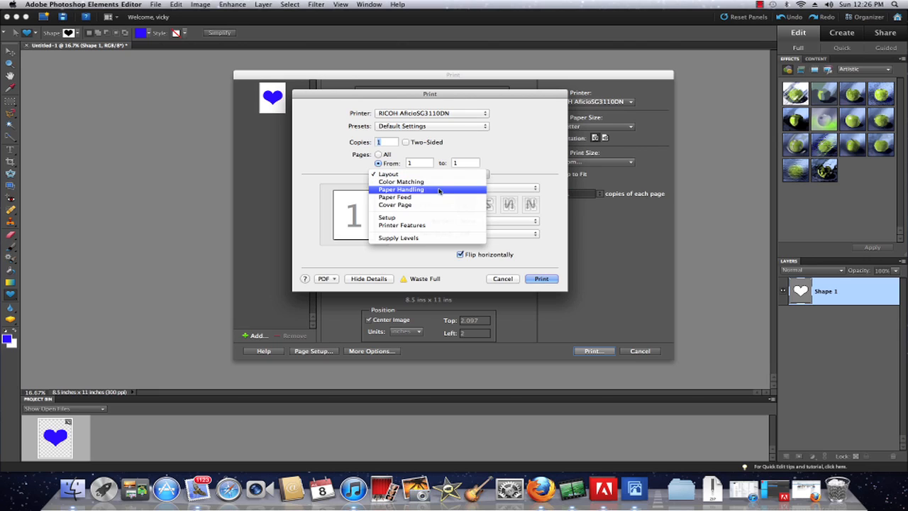
pyautogui.click(424, 226)
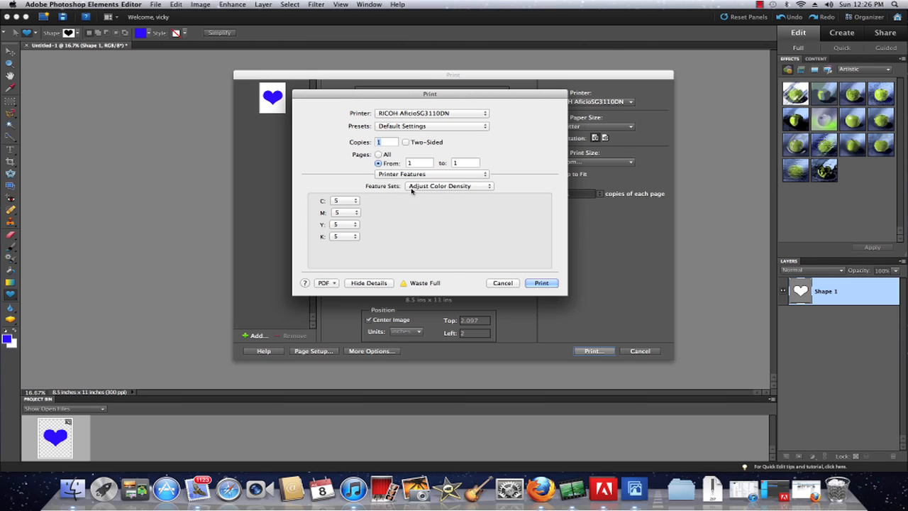
pyautogui.click(486, 187)
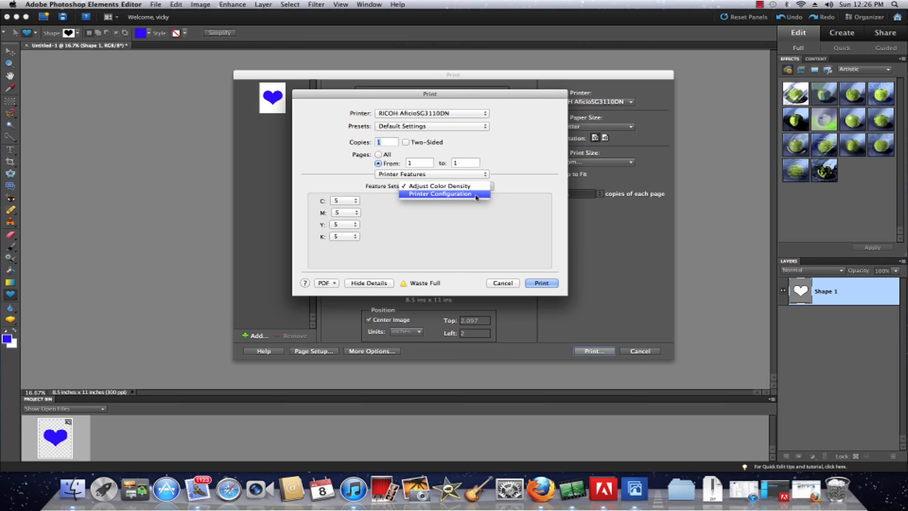
pyautogui.click(476, 195)
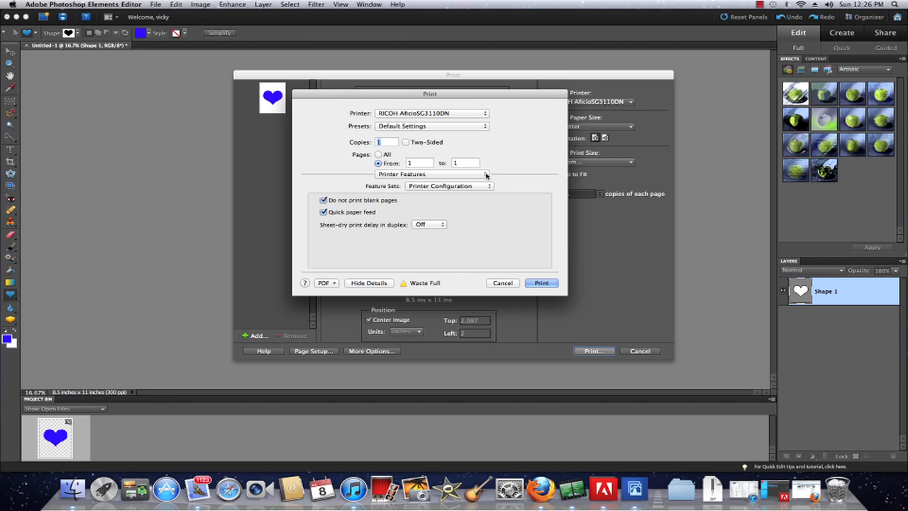
pyautogui.click(487, 187)
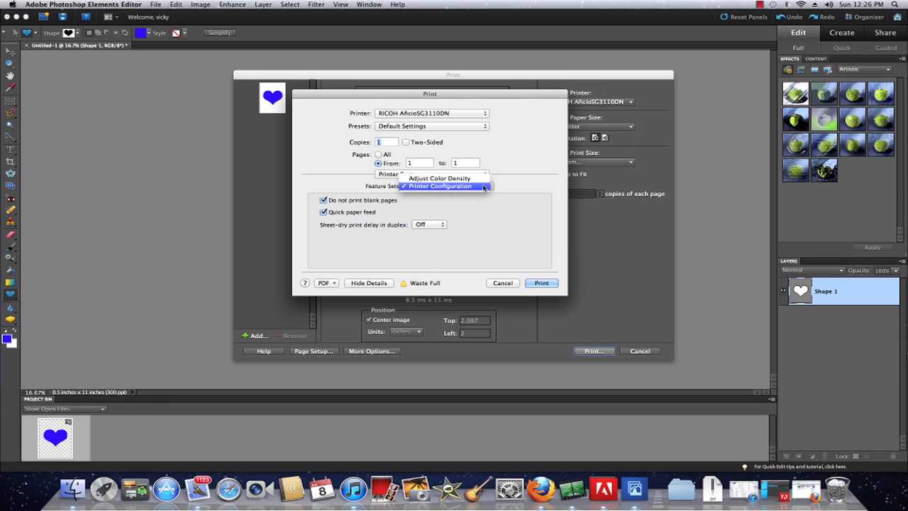
pyautogui.click(447, 178)
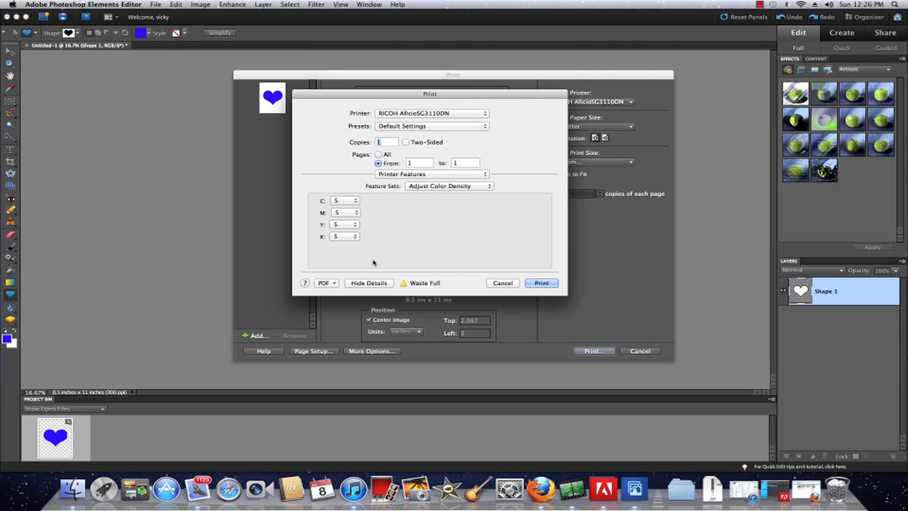
# In the printer's setup options, set the print mode to Inkjet plain paper-Standard and keep the color mode at Color.
pyautogui.click(486, 176)
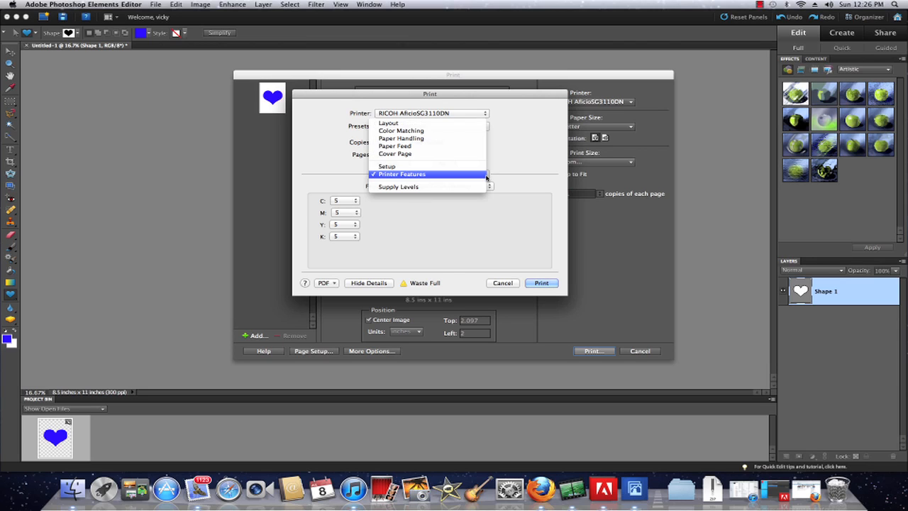
pyautogui.click(400, 169)
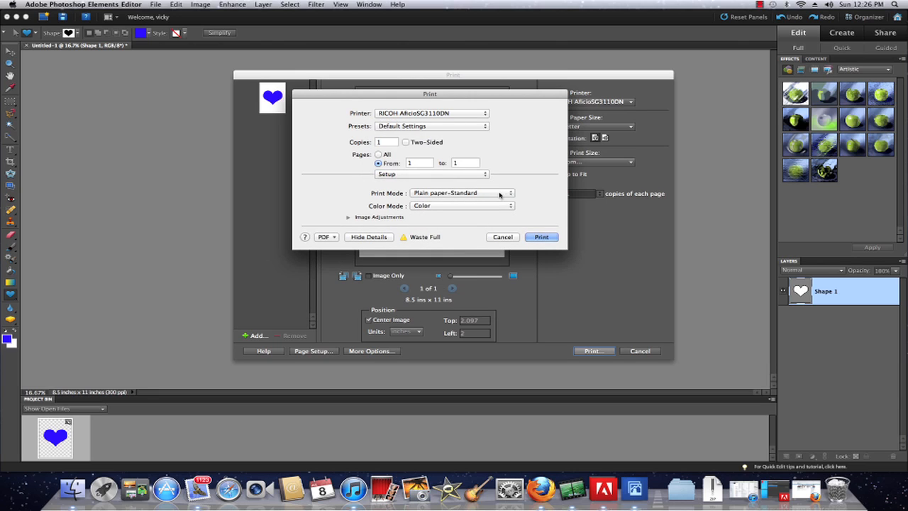
pyautogui.click(432, 194)
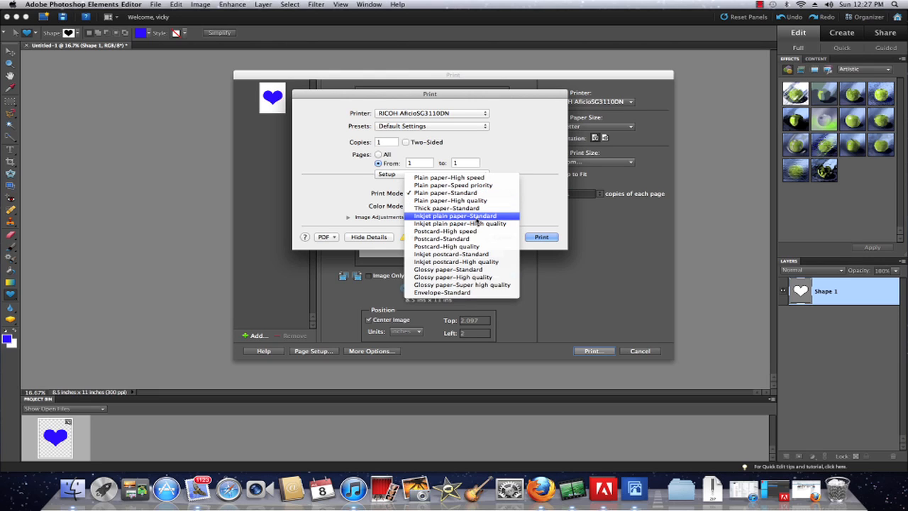
pyautogui.click(476, 216)
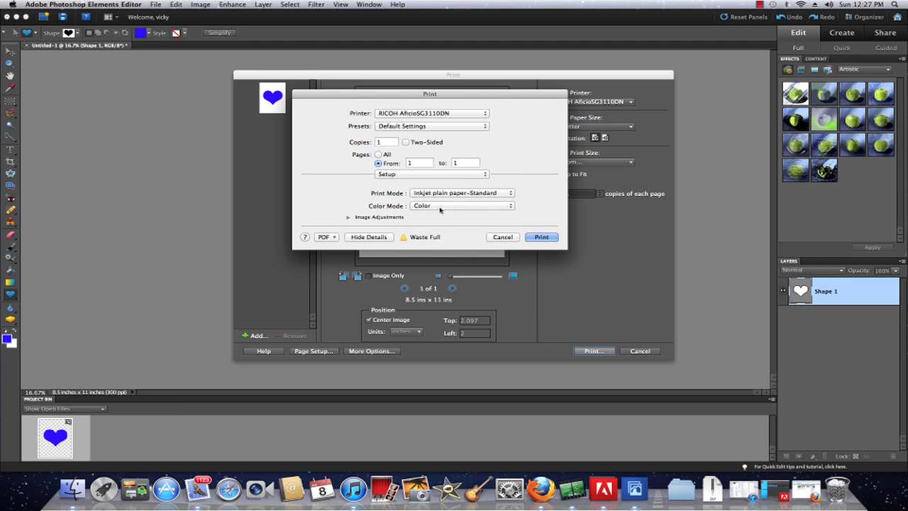
pyautogui.click(445, 206)
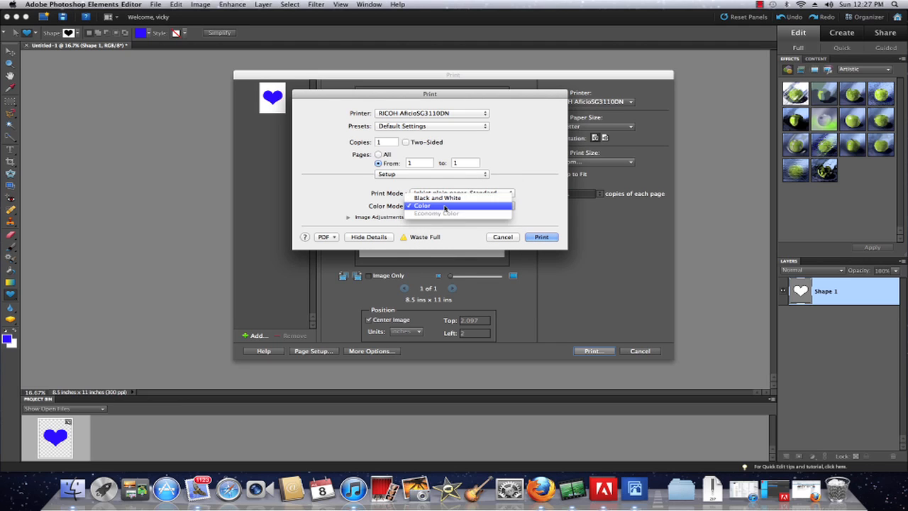
pyautogui.click(447, 207)
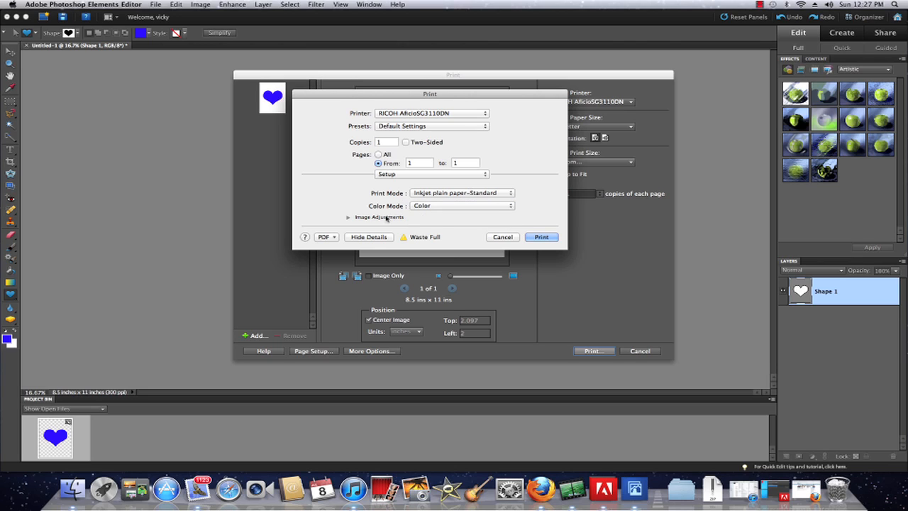
# Expand the image adjustments and set the dithering to Use error diffusion.
pyautogui.click(348, 218)
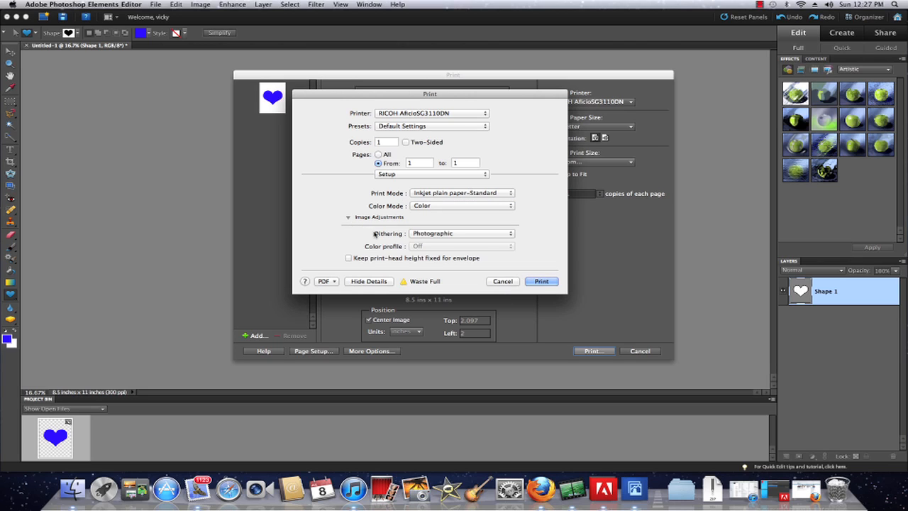
pyautogui.click(497, 235)
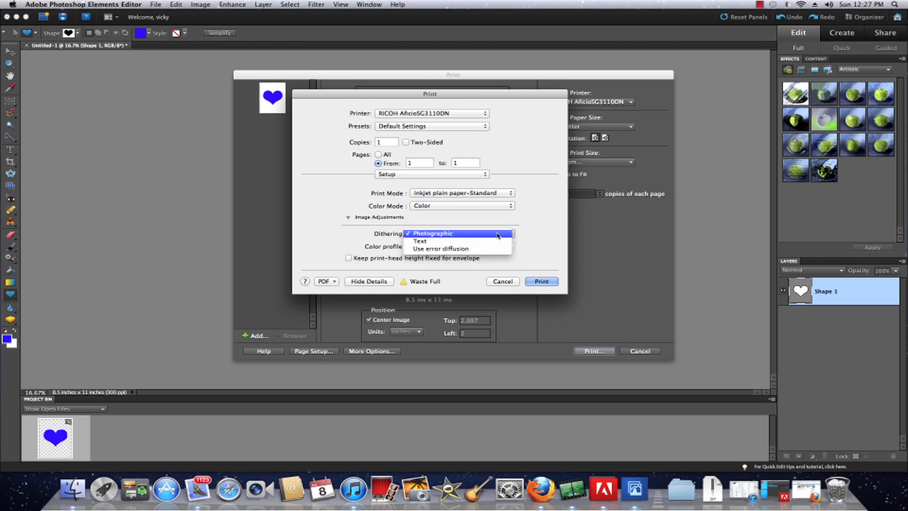
pyautogui.click(466, 249)
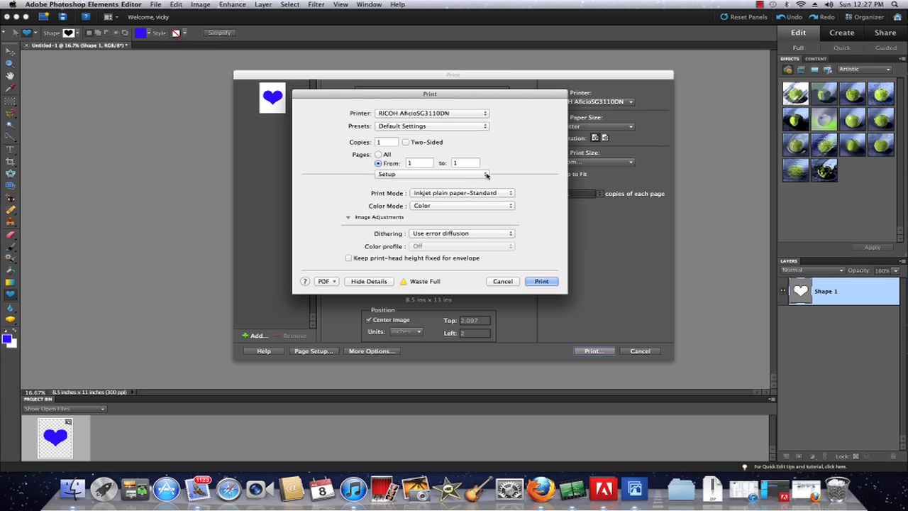
# Review the paper feed, paper handling and color matching settings, and return to the layout settings.
pyautogui.click(486, 175)
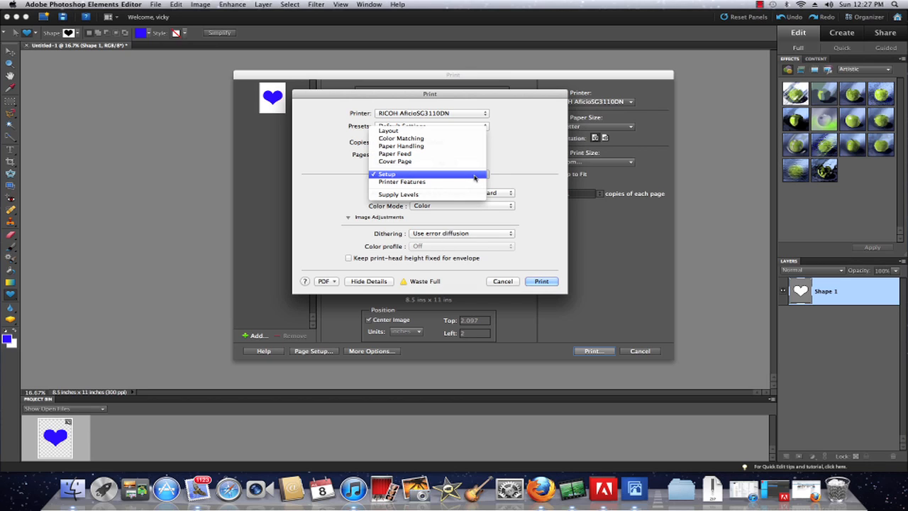
pyautogui.click(414, 155)
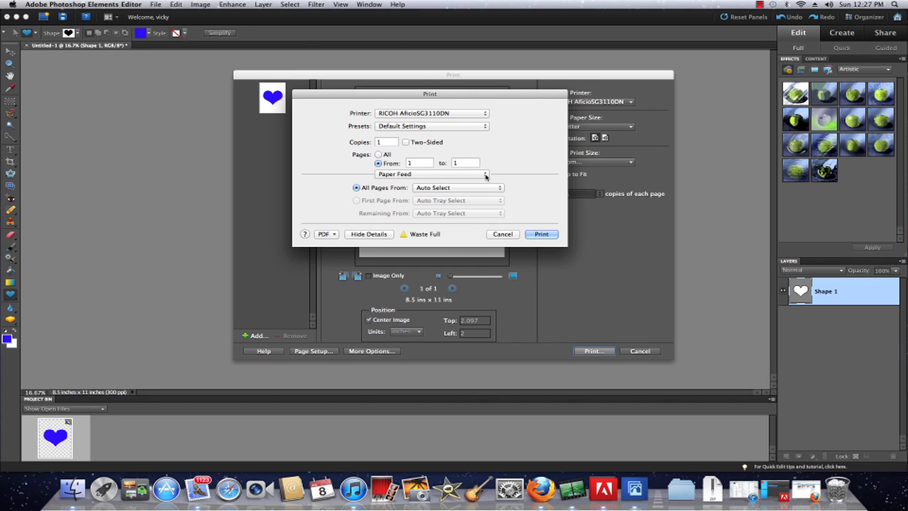
pyautogui.click(486, 175)
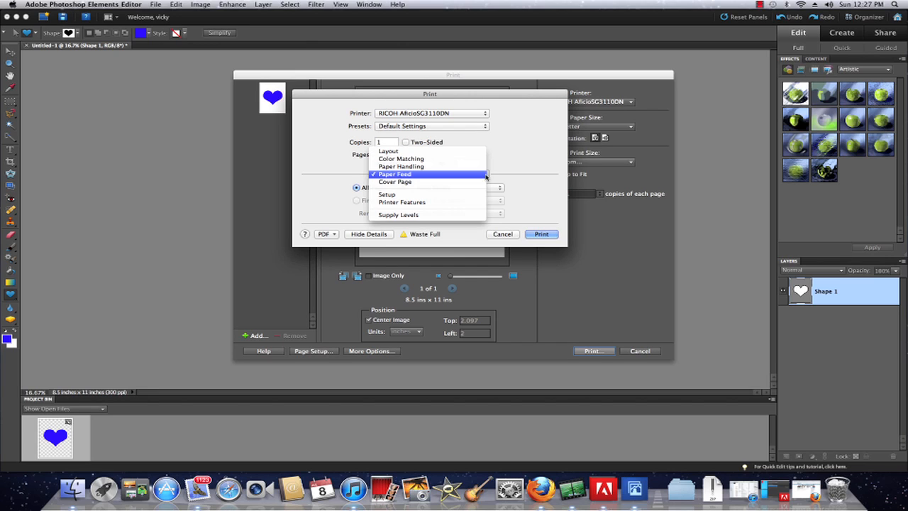
pyautogui.click(437, 168)
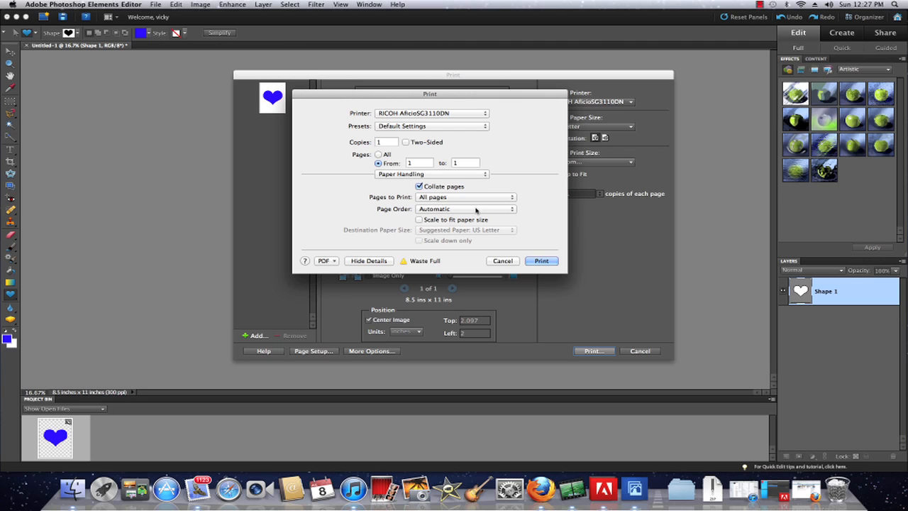
pyautogui.click(484, 176)
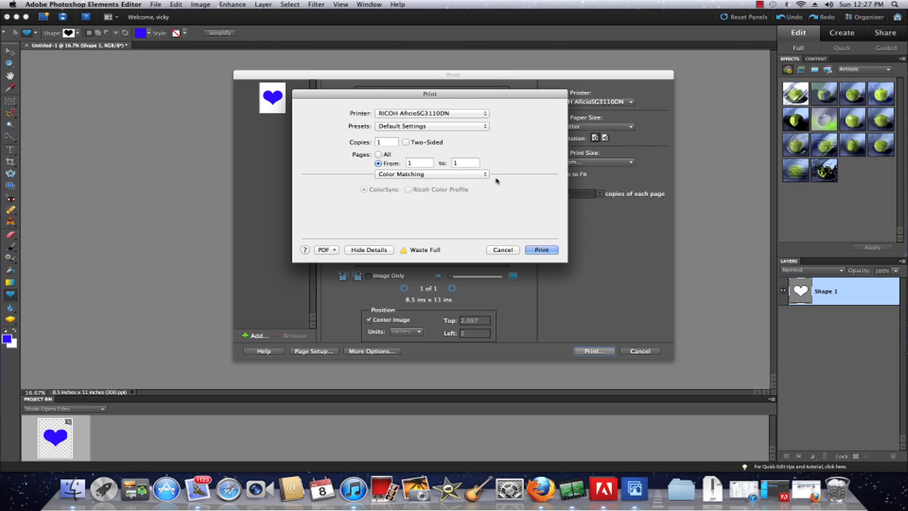
pyautogui.click(483, 177)
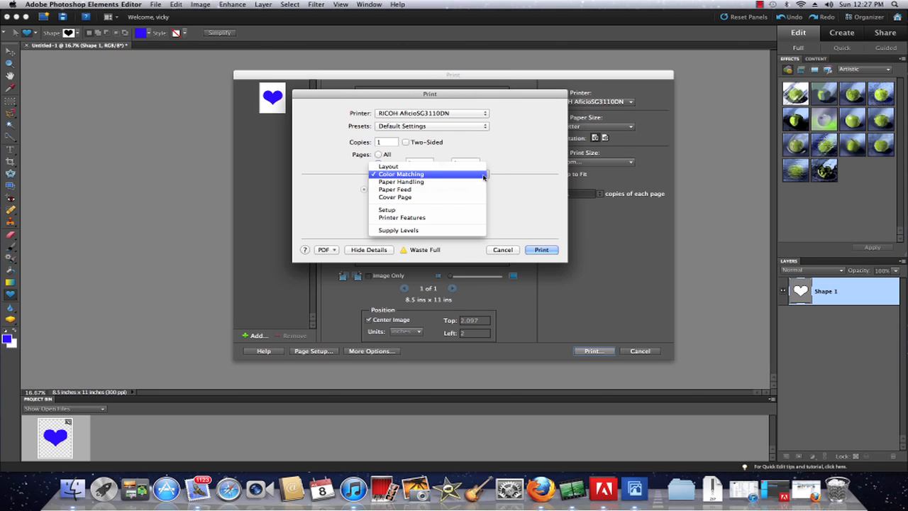
pyautogui.click(462, 167)
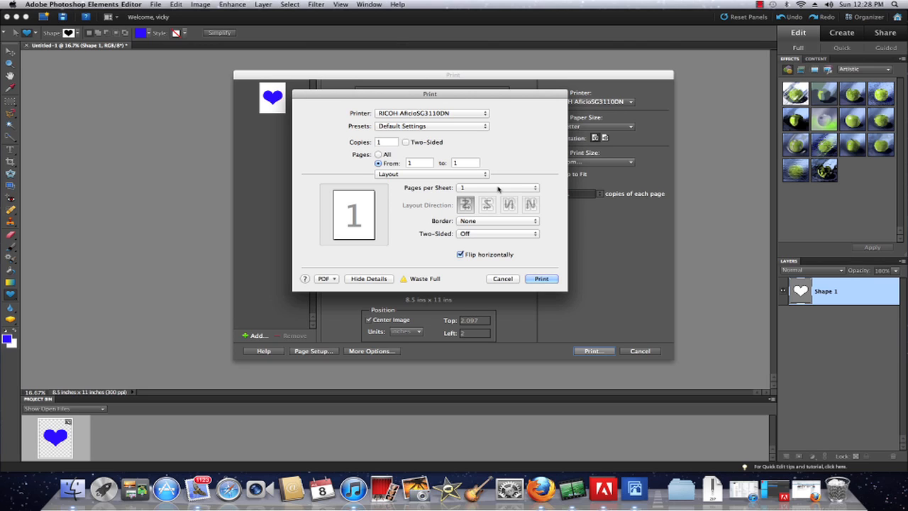
# Save the current print settings as a preset named Conde ICC for only this printer, and close the dialog without printing.
pyautogui.click(486, 128)
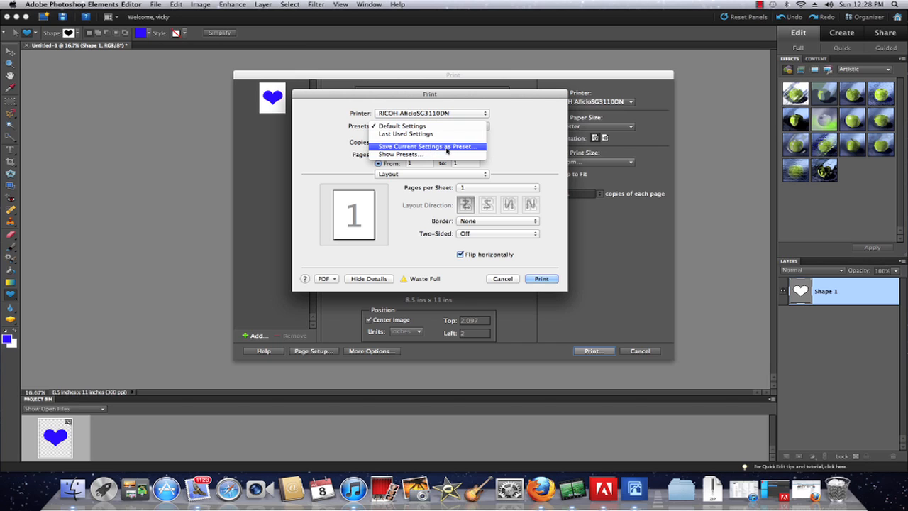
pyautogui.click(446, 147)
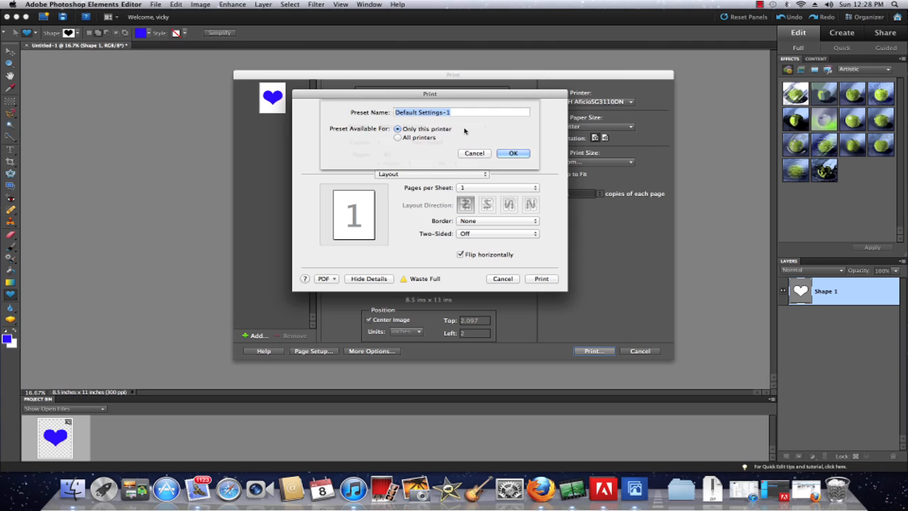
pyautogui.write('Conde ')
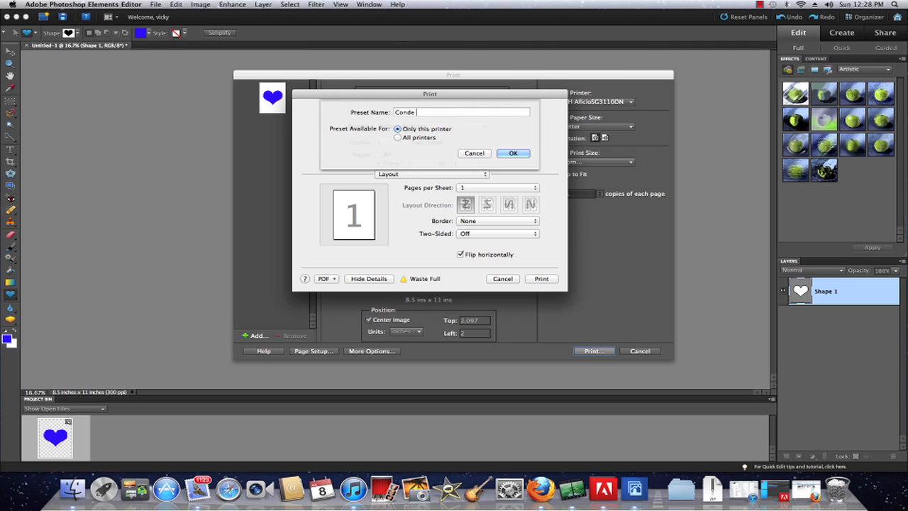
pyautogui.write('ICC')
pyautogui.click(522, 154)
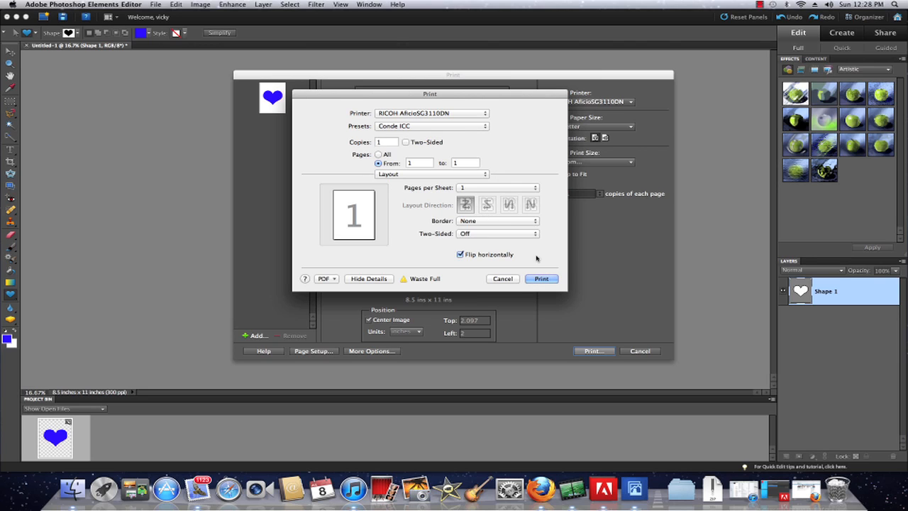
pyautogui.click(502, 278)
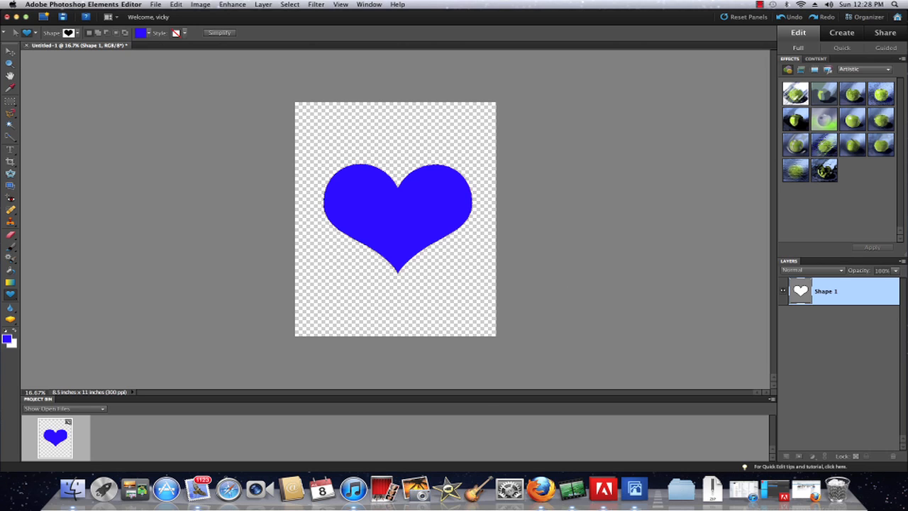
# Open the print setup for the heart image and review its additional printing choices and color management options.
pyautogui.click(156, 5)
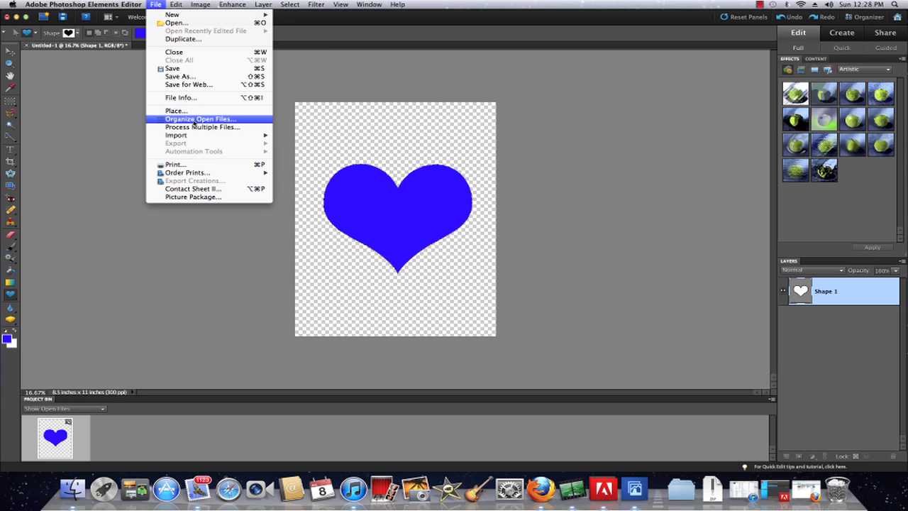
pyautogui.click(178, 164)
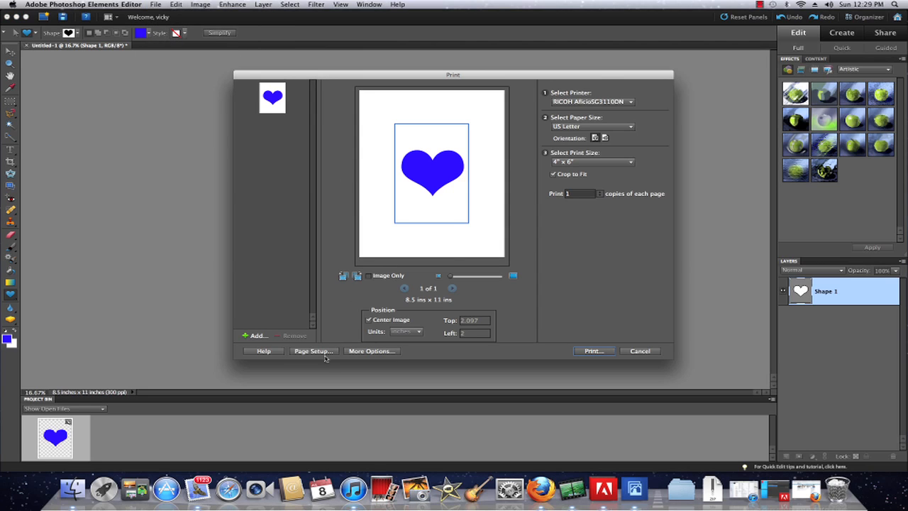
pyautogui.click(368, 351)
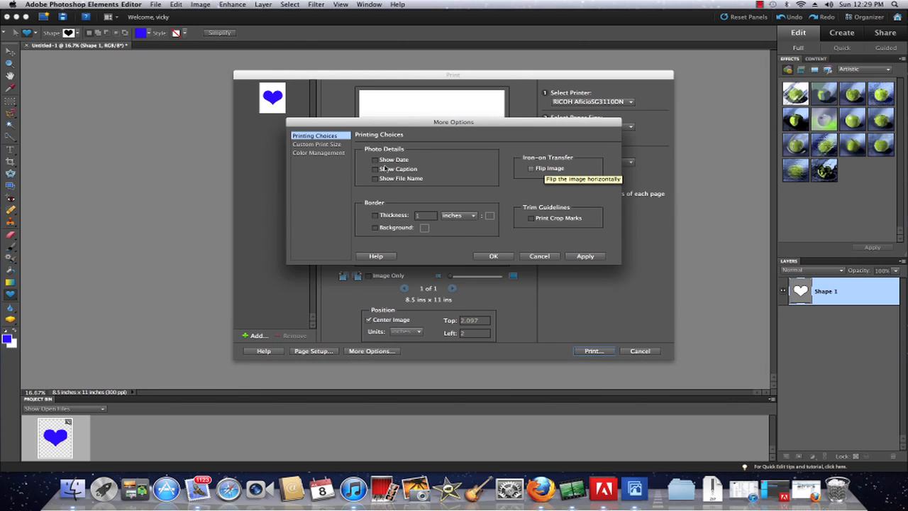
pyautogui.click(308, 153)
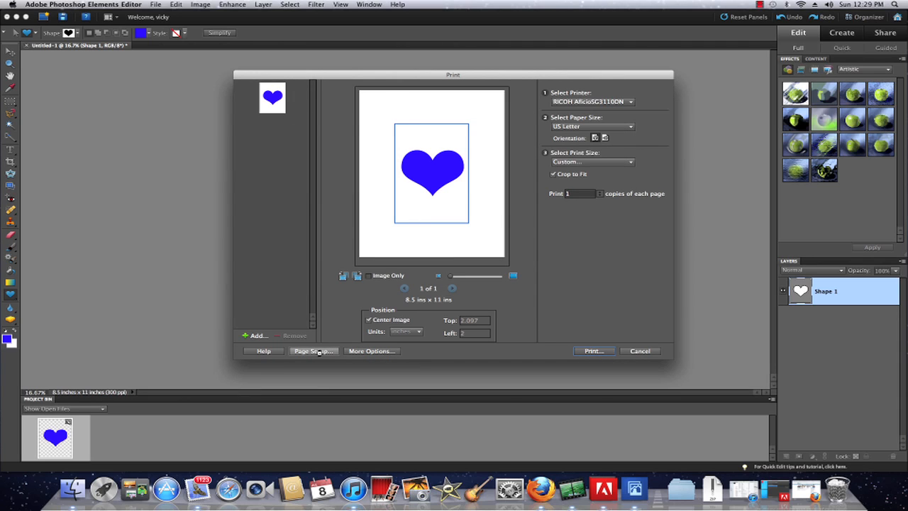
# Select the Conde ICC preset in the detailed settings of the RICOH AficioSG3110DN, and close the print dialogs without printing.
pyautogui.click(593, 350)
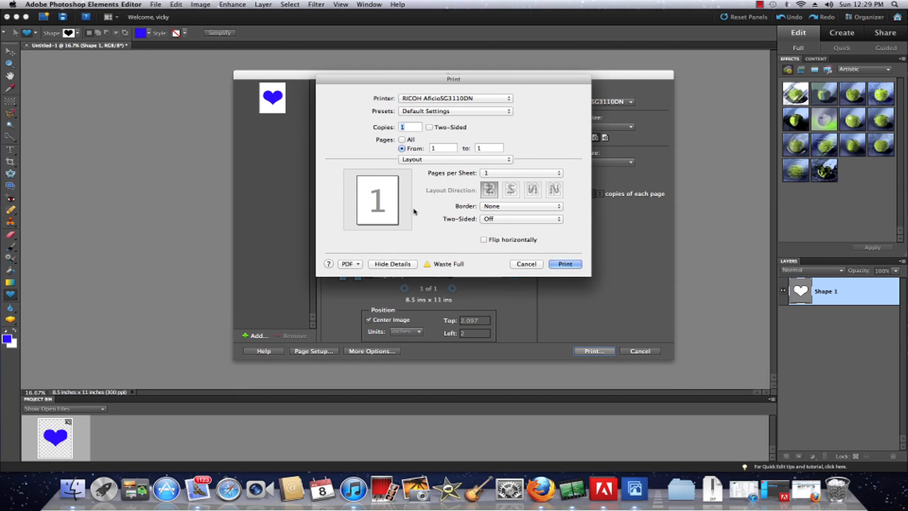
pyautogui.click(401, 264)
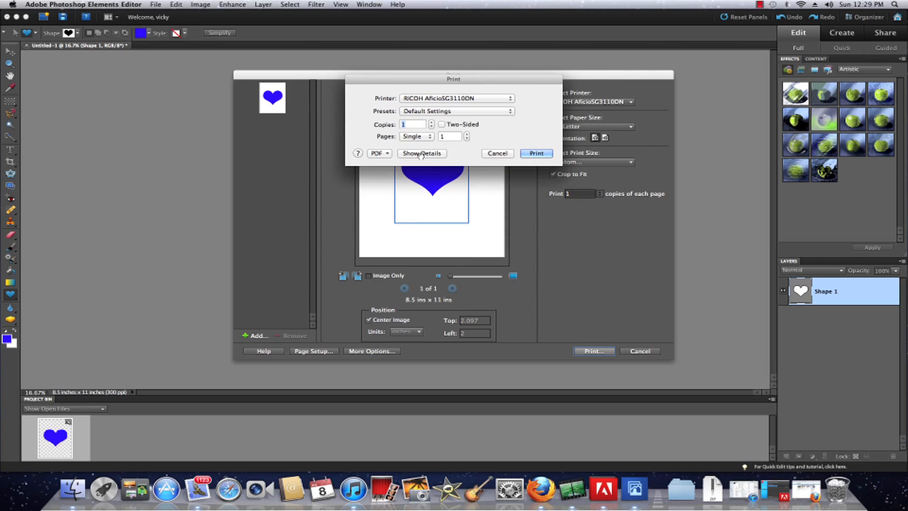
pyautogui.click(421, 153)
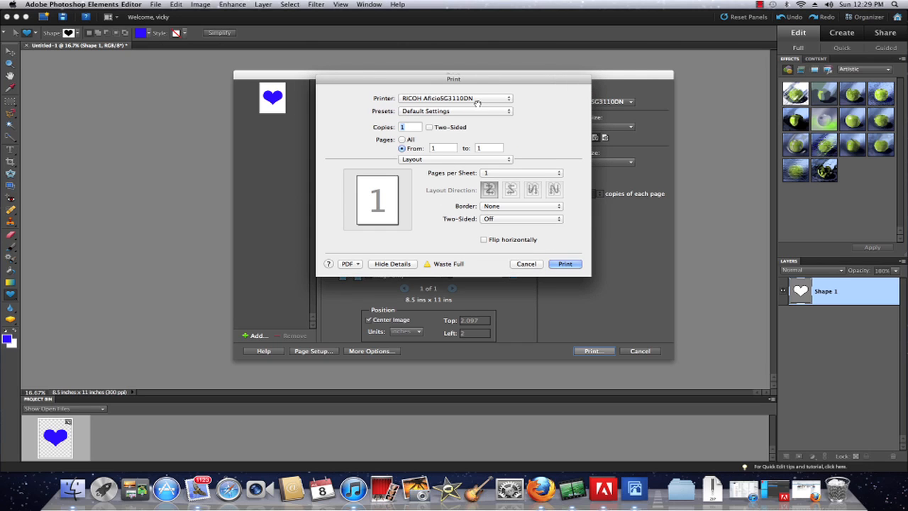
pyautogui.click(507, 112)
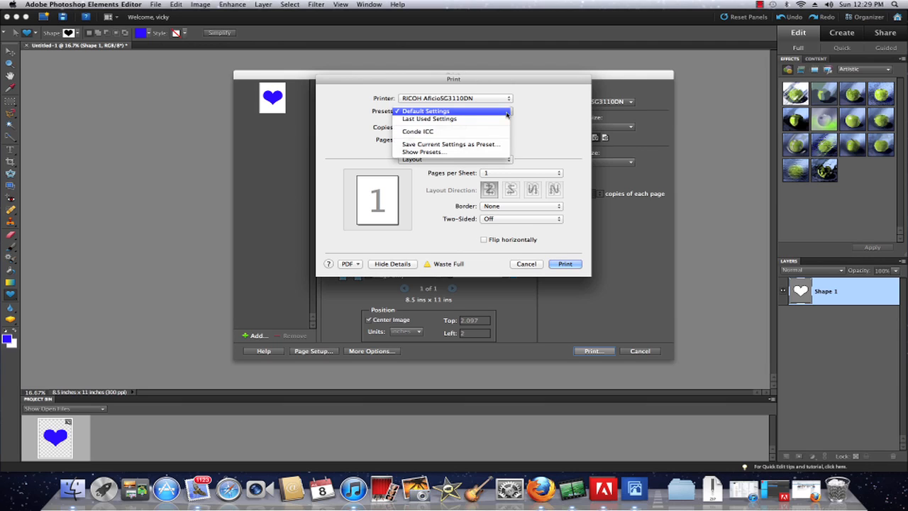
pyautogui.click(449, 134)
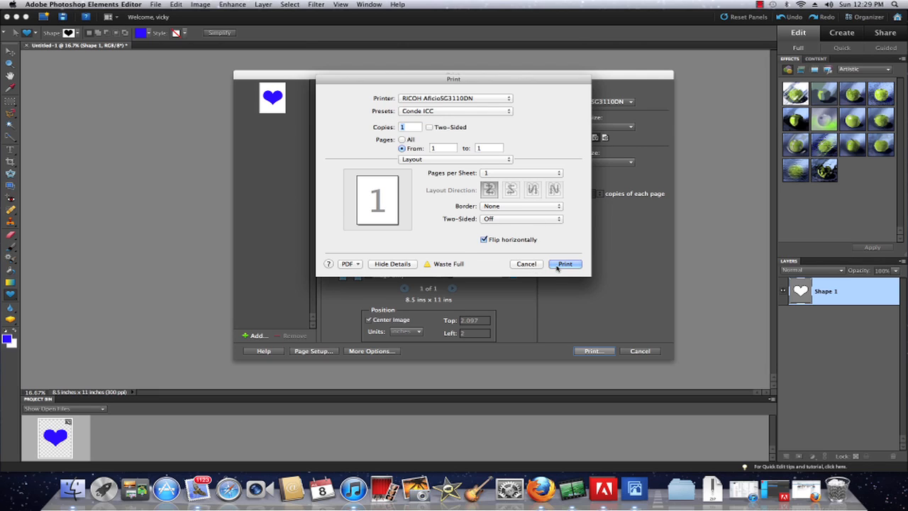
pyautogui.click(526, 264)
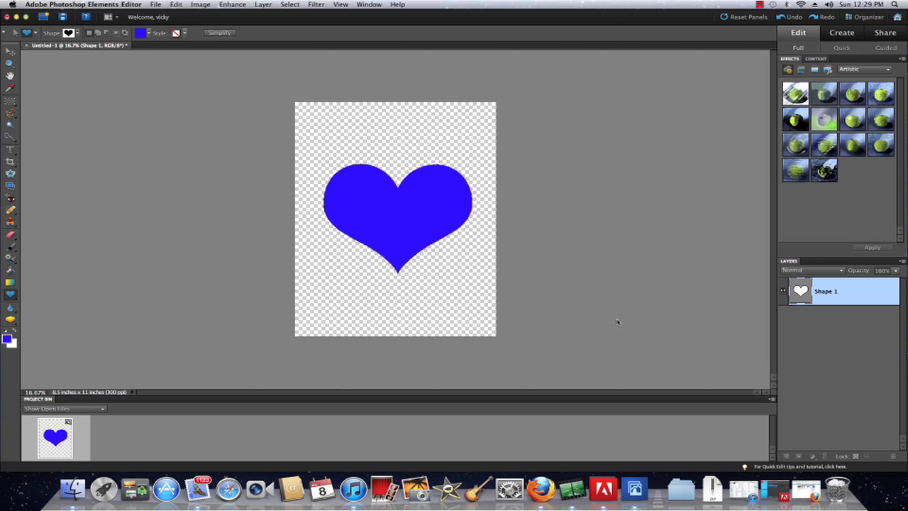